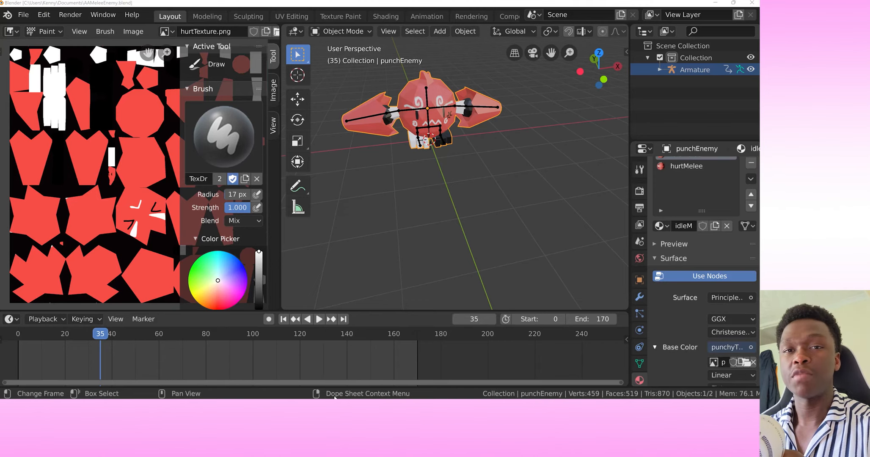
# Play the enemy's animation and move the playhead to frame 167.
pyautogui.press('space')
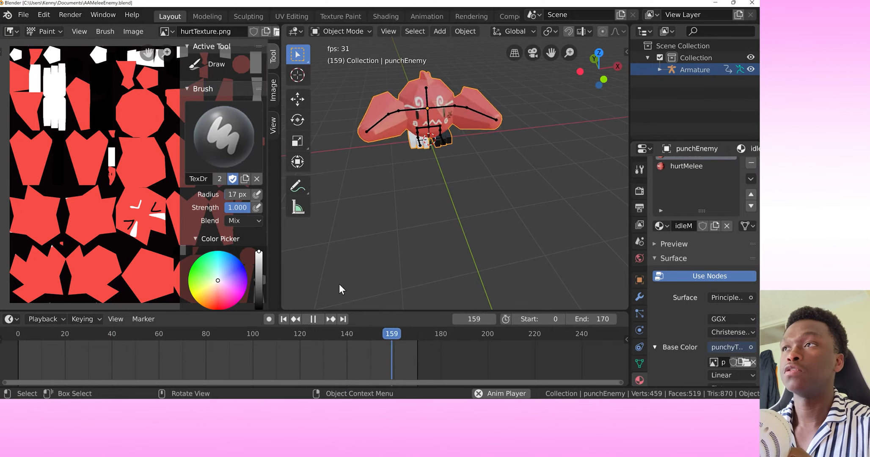
pyautogui.click(313, 319)
pyautogui.moveTo(401, 337)
pyautogui.mouseDown()
pyautogui.moveTo(393, 334)
pyautogui.moveTo(415, 335)
pyautogui.moveTo(381, 333)
pyautogui.moveTo(410, 335)
pyautogui.mouseUp()
pyautogui.click(313, 319)
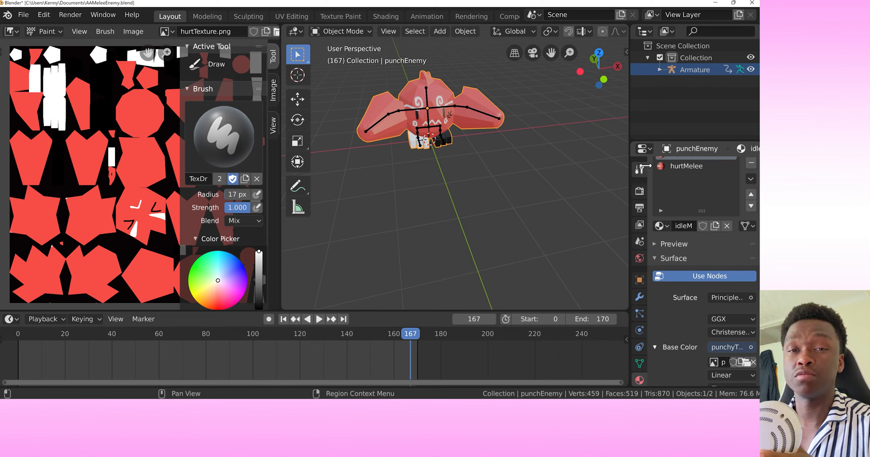
# Enter Edit Mode on the punchEnemy mesh and add a third material slot with a new material.
pyautogui.click(364, 33)
pyautogui.click(344, 59)
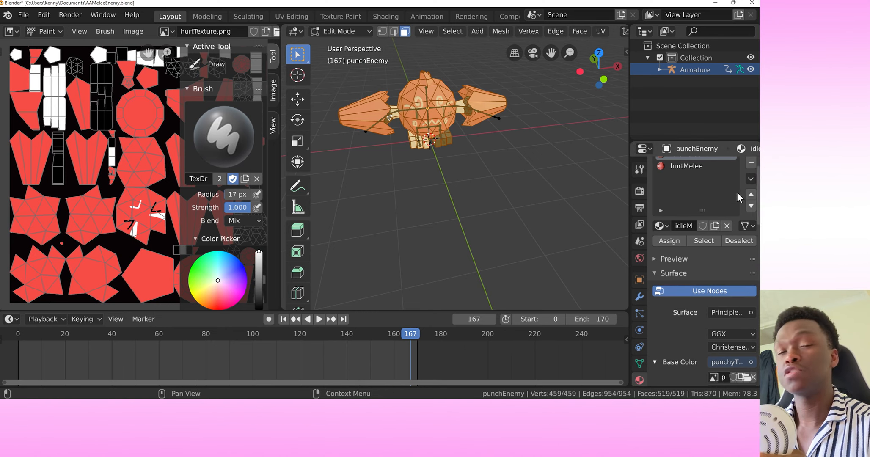
pyautogui.scroll(1, 710, 209)
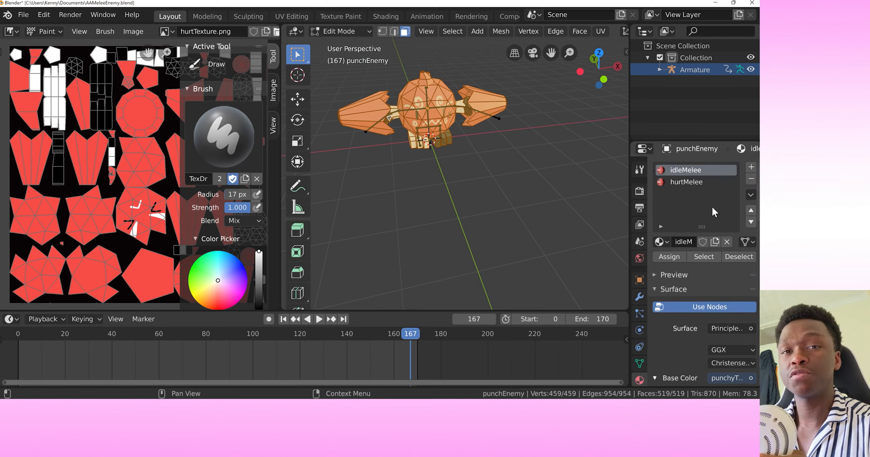
pyautogui.click(750, 167)
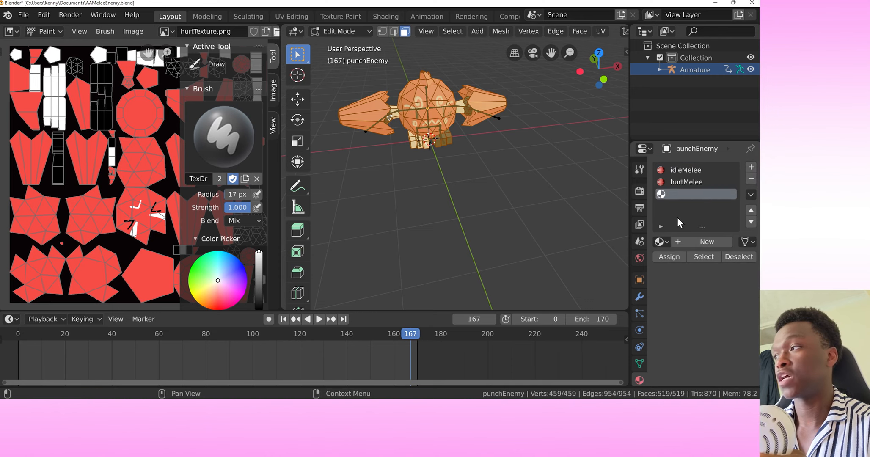
pyautogui.click(676, 241)
# Give the new material's Base Color an Image Texture using a new blank image named test.
pyautogui.click(750, 266)
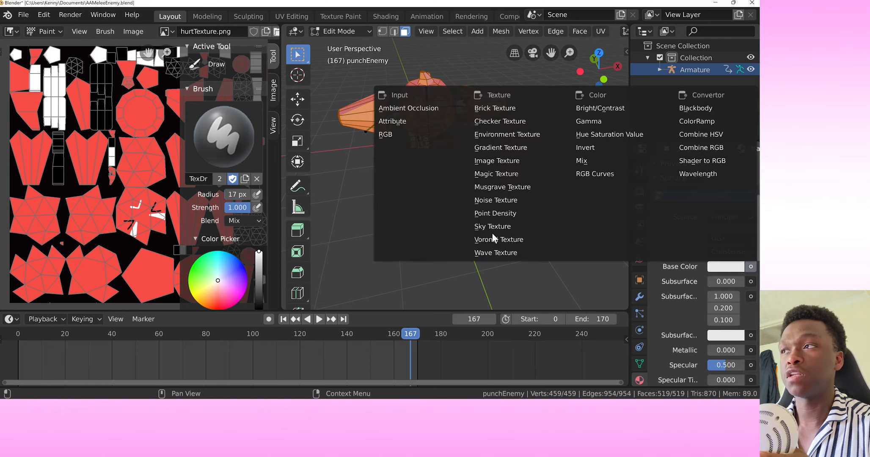
pyautogui.click(499, 156)
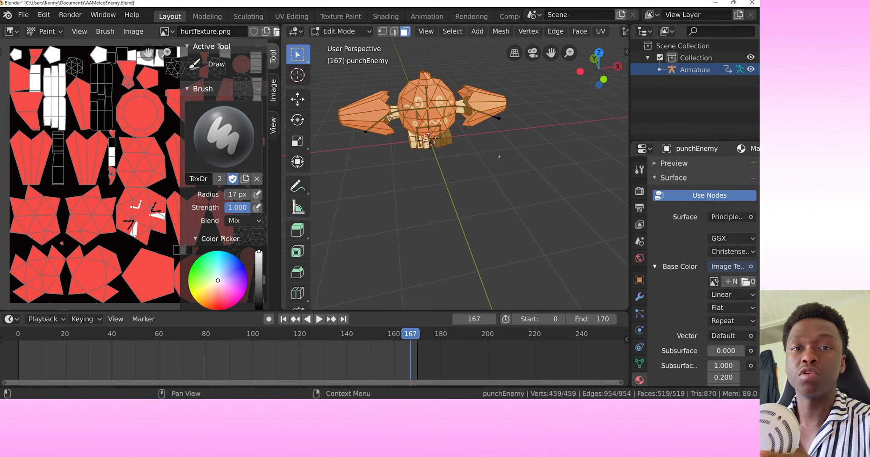
pyautogui.click(730, 281)
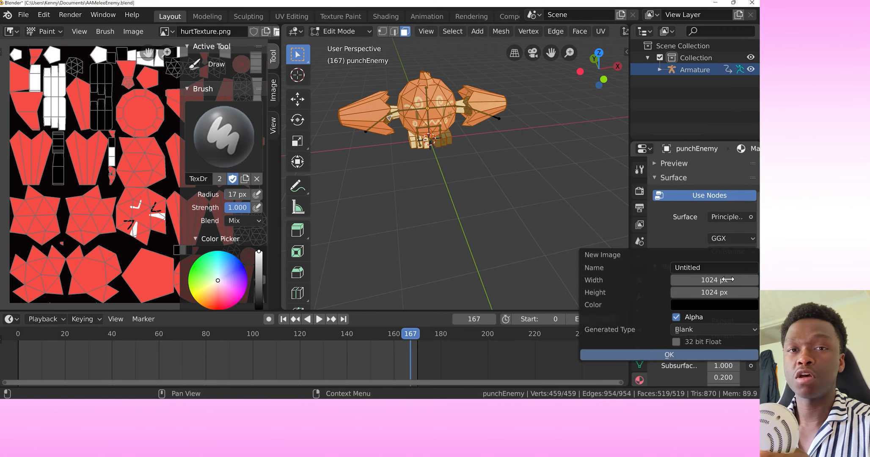
pyautogui.click(701, 267)
pyautogui.write('test')
pyautogui.press('Return')
# Assign the new material to the whole enemy mesh, deselect everything and return to Object Mode.
pyautogui.scroll(2, 687, 240)
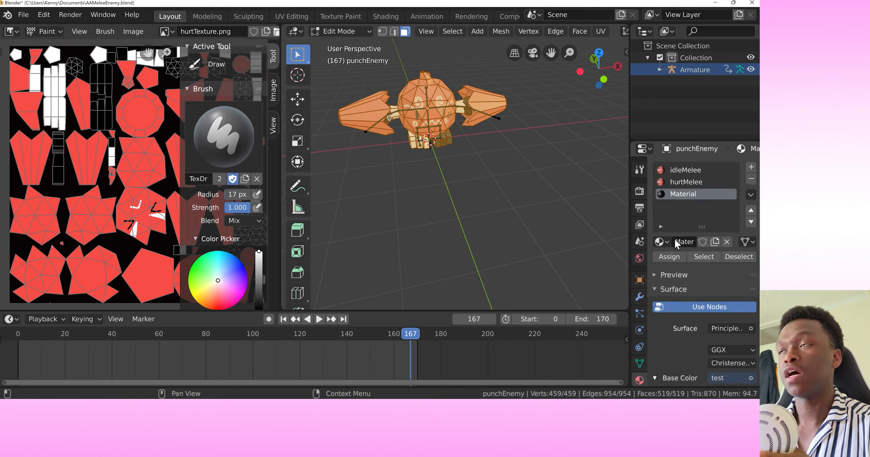
pyautogui.click(668, 256)
pyautogui.click(486, 201)
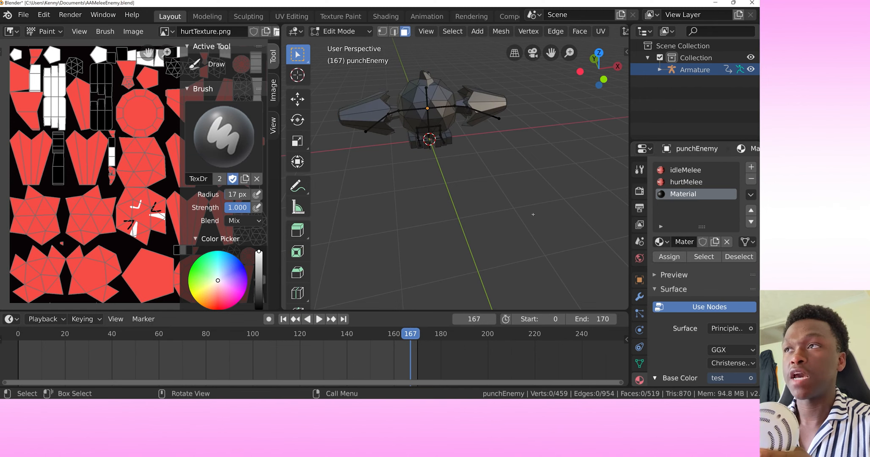
pyautogui.press('Tab')
pyautogui.click(471, 172)
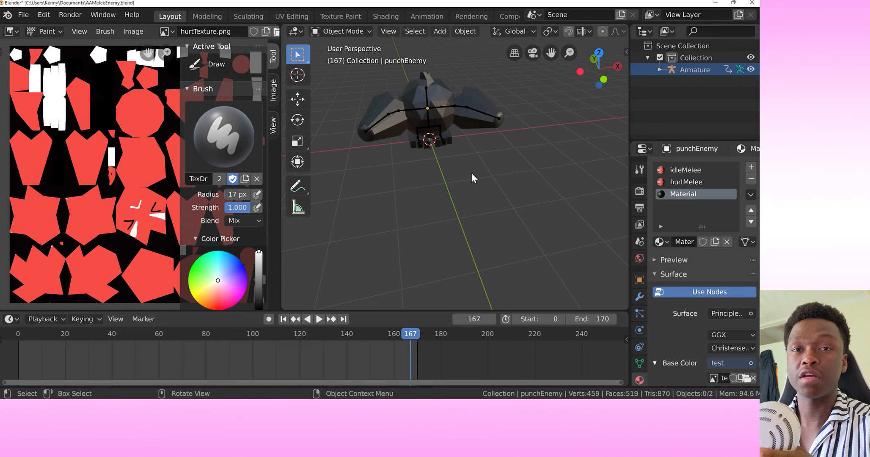
# Assign the hurtMelee material to all faces of the enemy mesh in Edit Mode and clear the selection.
pyautogui.click(673, 181)
pyautogui.press('Tab')
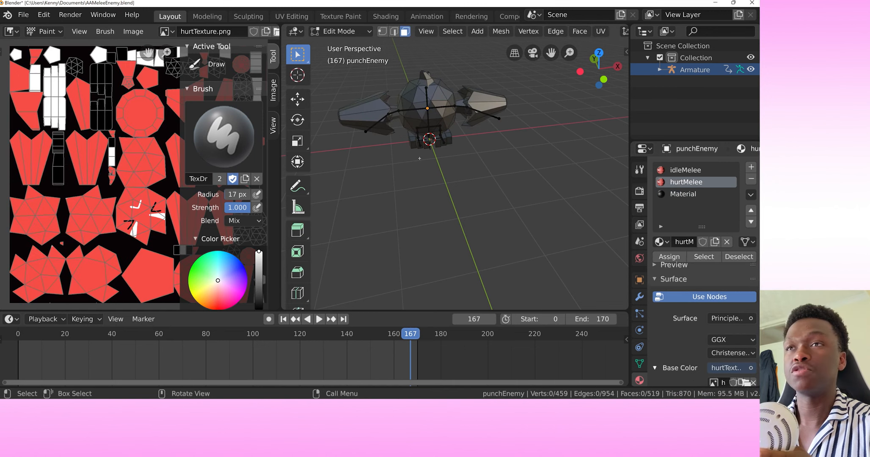
pyautogui.press('a')
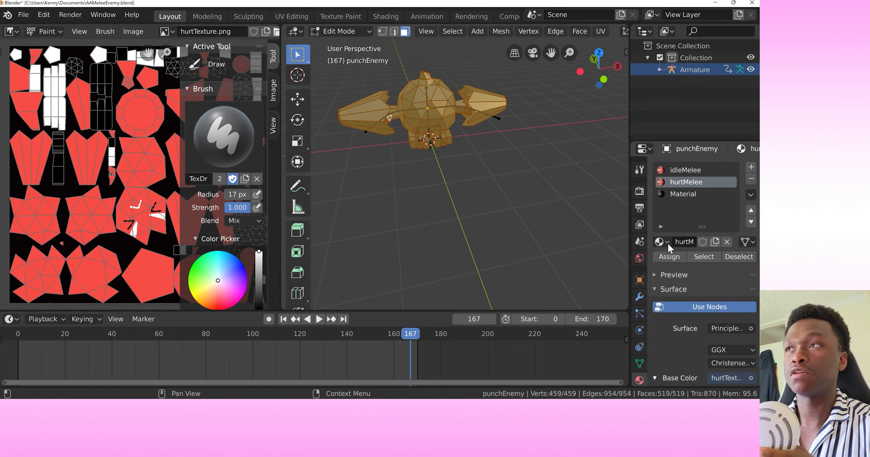
pyautogui.click(669, 256)
pyautogui.hotkey('alt', 'a')
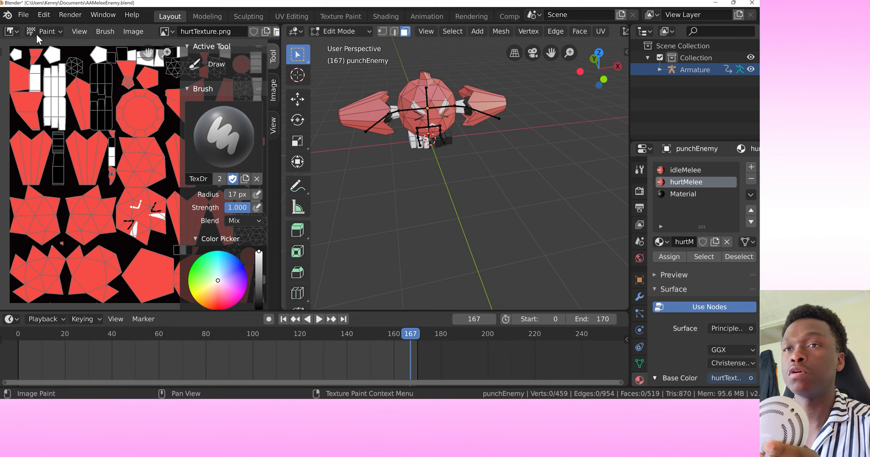
# Try painting a stroke over the face area of hurtTexture.png and undo it.
pyautogui.click(117, 203)
pyautogui.moveTo(150, 211)
pyautogui.mouseDown()
pyautogui.moveTo(151, 230)
pyautogui.moveTo(136, 231)
pyautogui.moveTo(148, 242)
pyautogui.mouseUp()
pyautogui.hotkey('ctrl', 'z')
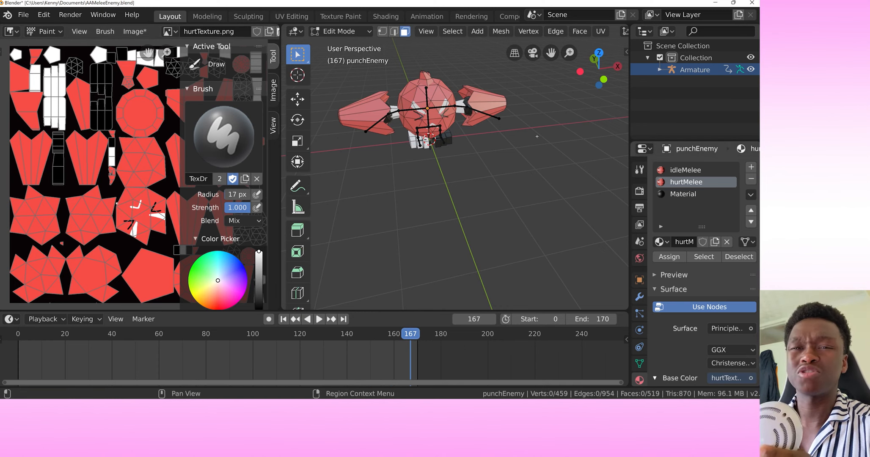
# Assign the idleMelee material to all faces of the enemy mesh and return to Object Mode.
pyautogui.click(673, 171)
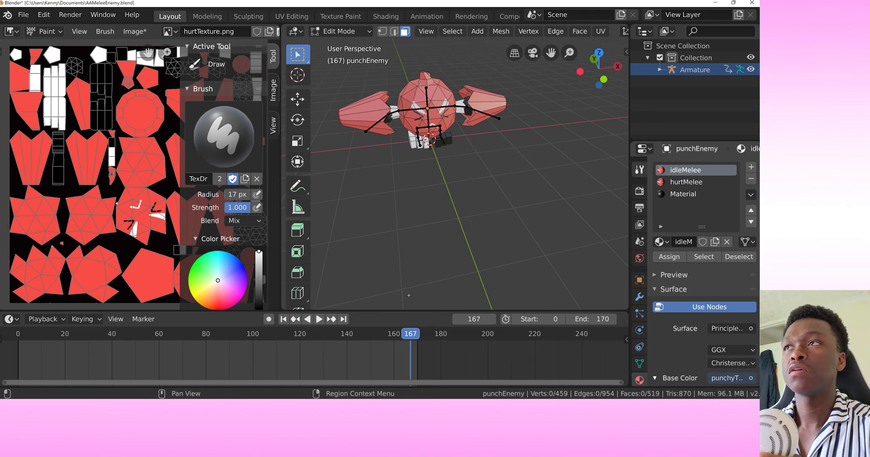
pyautogui.press('a')
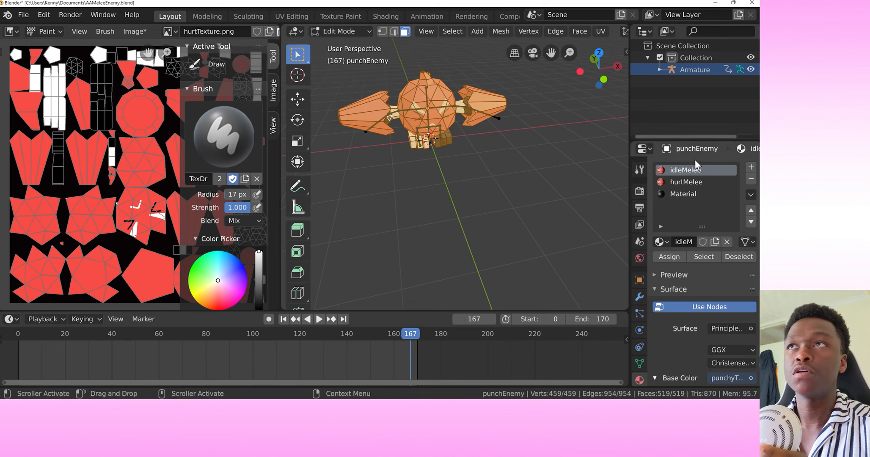
pyautogui.click(675, 258)
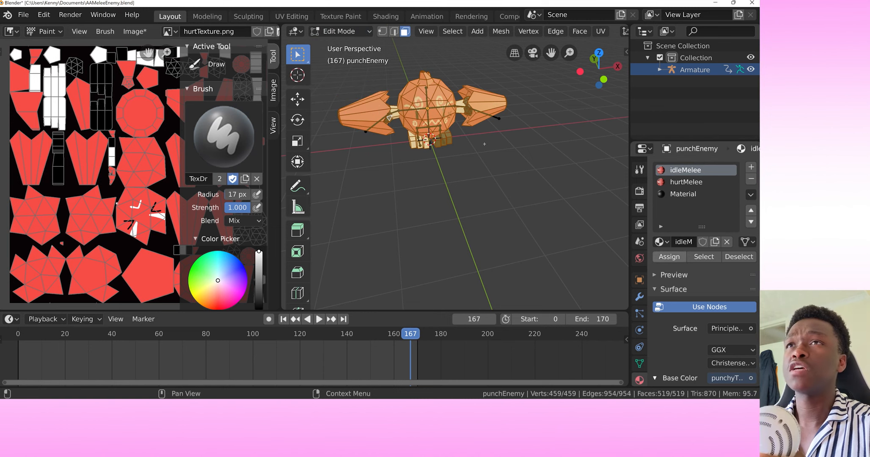
pyautogui.click(336, 30)
pyautogui.click(338, 44)
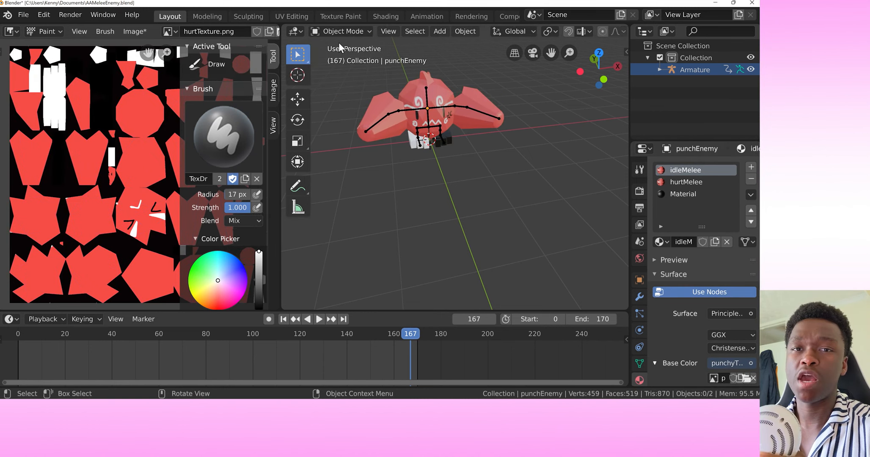
# Switch to the Shading workspace, select the enemy, and pack all external files into the .blend, accepting the loss of painted changes.
pyautogui.click(385, 16)
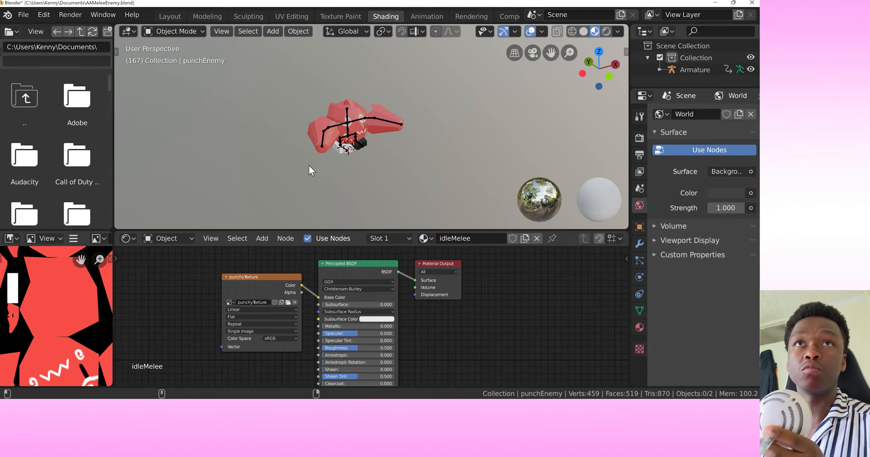
pyautogui.click(343, 109)
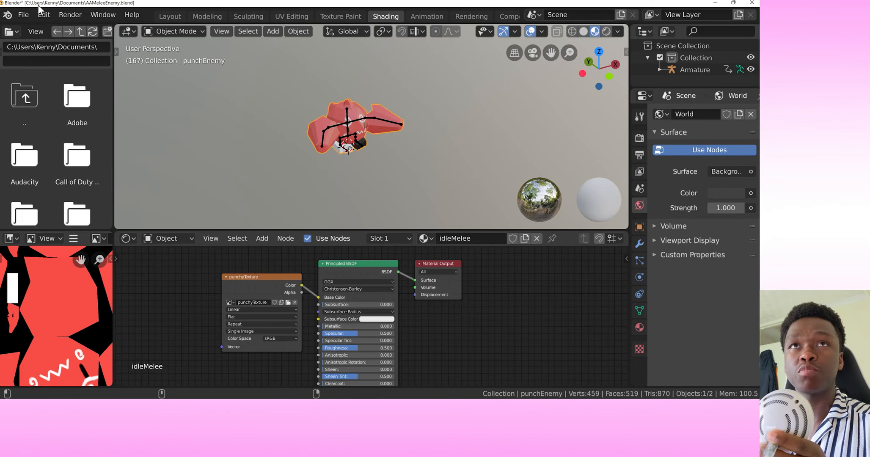
pyautogui.click(22, 14)
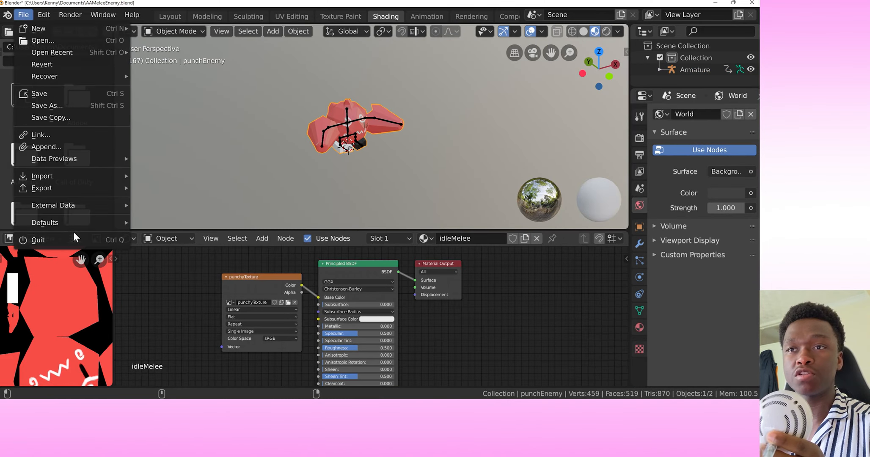
pyautogui.moveTo(113, 205)
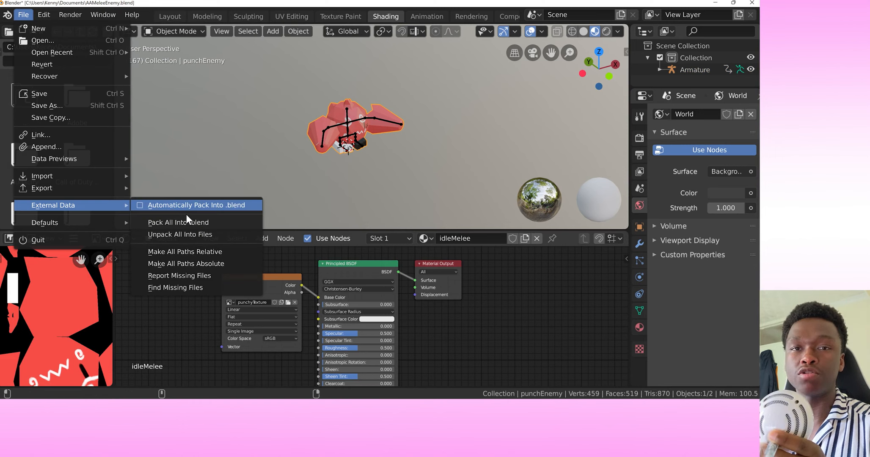
pyautogui.click(186, 223)
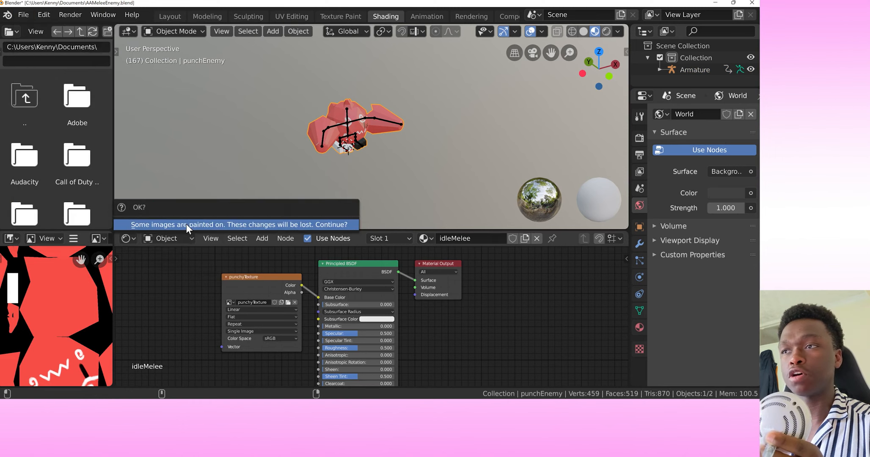
pyautogui.click(243, 225)
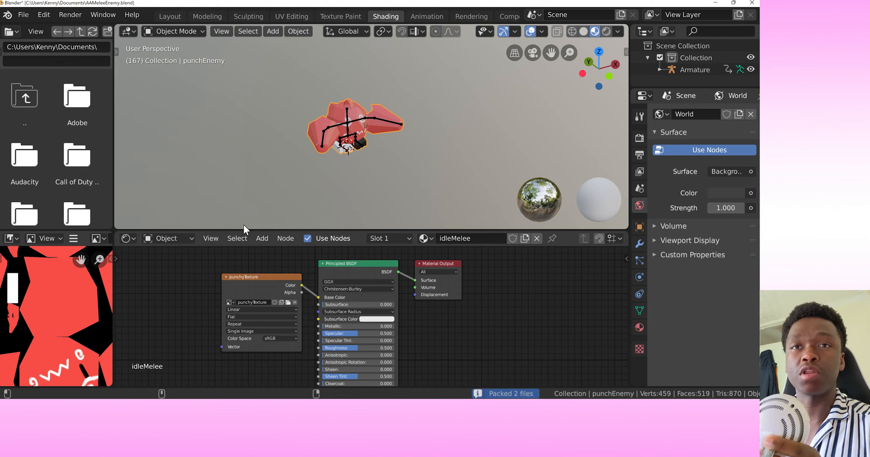
# Make all external file paths relative.
pyautogui.click(23, 19)
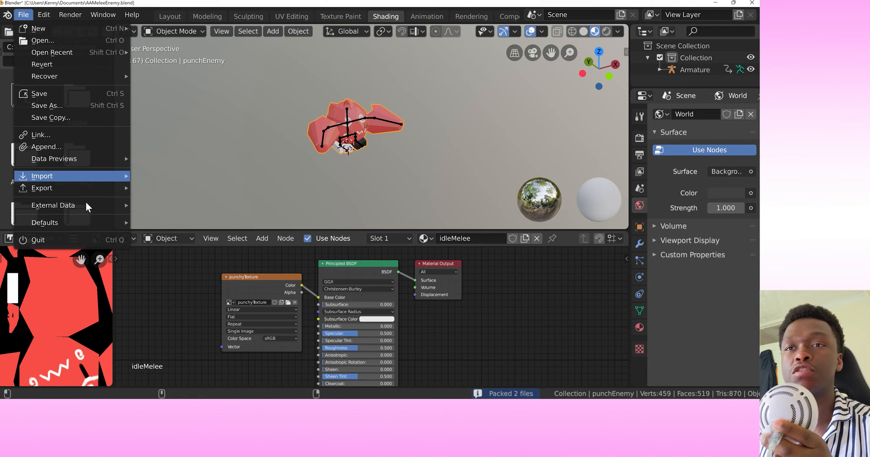
pyautogui.moveTo(90, 205)
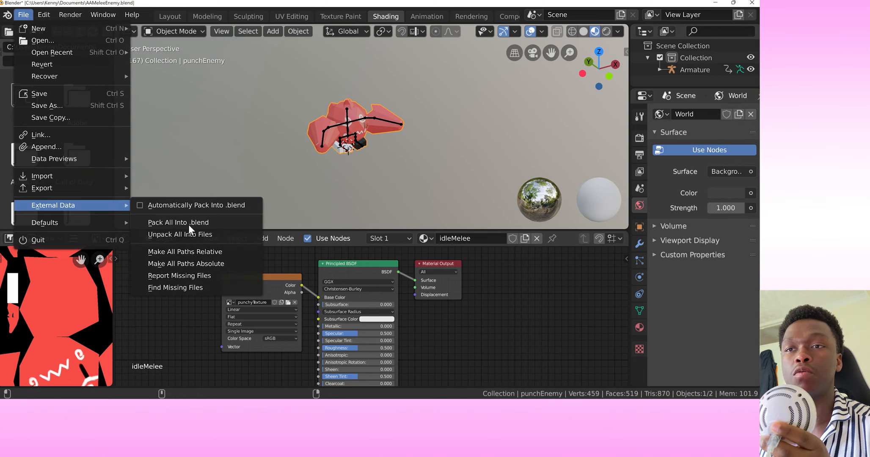
pyautogui.click(192, 250)
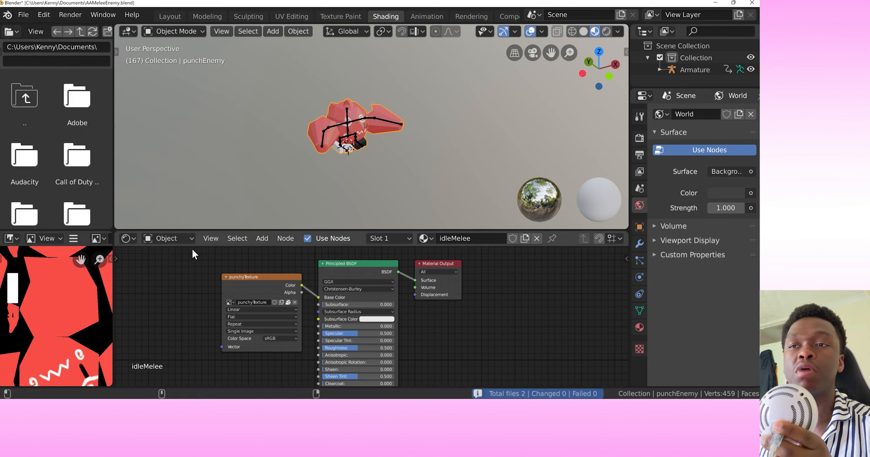
# Unpack all packed files, using files in the current directory and creating them when necessary.
pyautogui.click(26, 17)
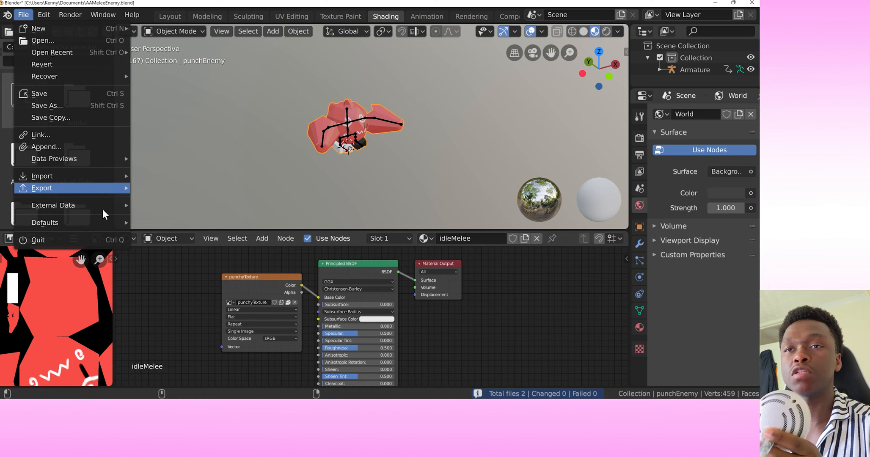
pyautogui.moveTo(98, 204)
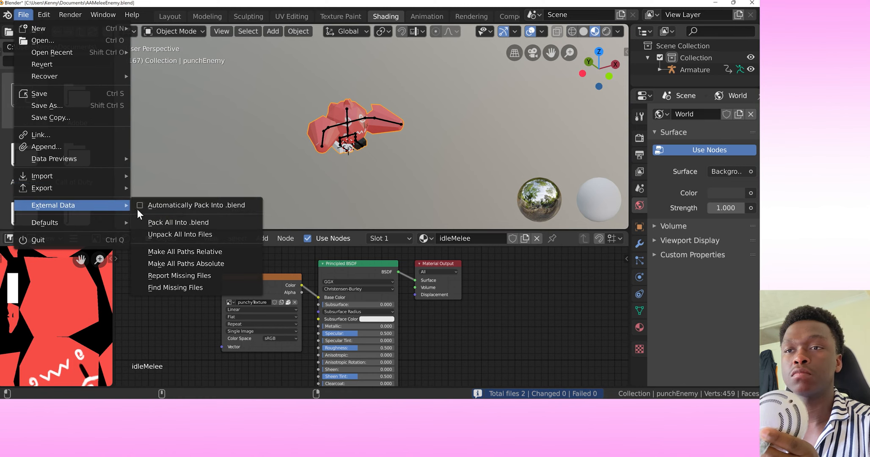
pyautogui.click(187, 236)
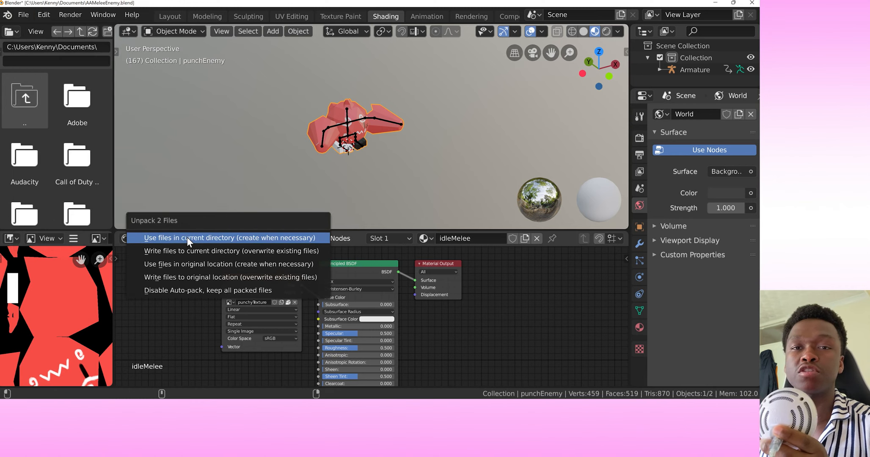
pyautogui.click(210, 238)
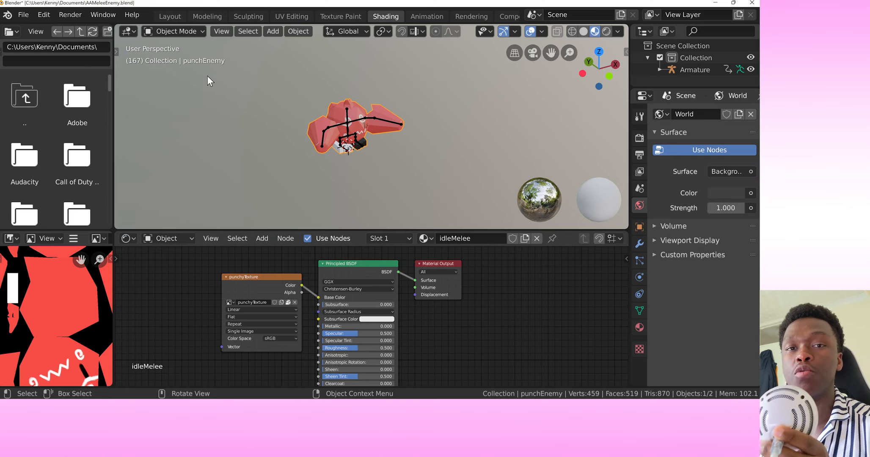
# Start an FBX export of the enemy and set its forward axis to Z Forward.
pyautogui.click(26, 16)
pyautogui.moveTo(82, 189)
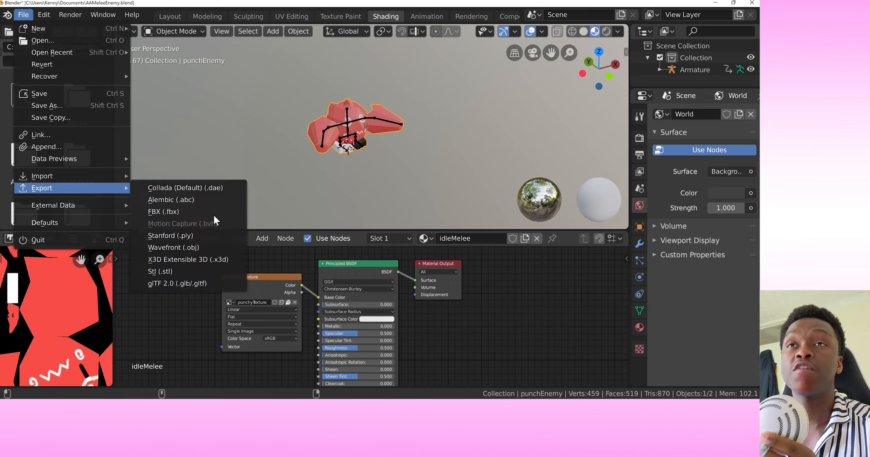
pyautogui.click(213, 214)
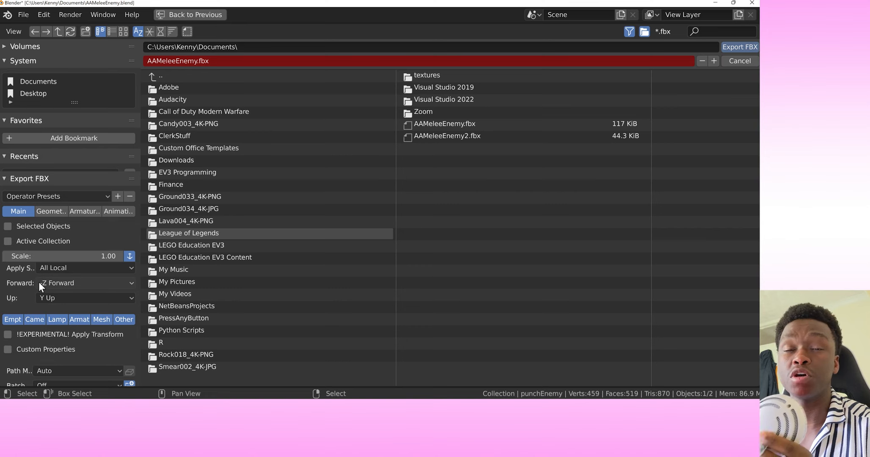
pyautogui.click(81, 281)
pyautogui.click(77, 322)
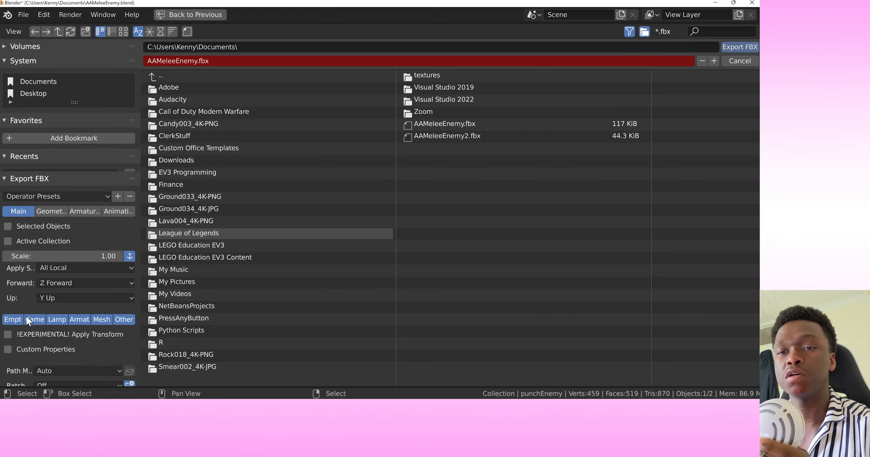
# Limit the FBX export to Armature and Mesh object types and enable the experimental Apply Transform option.
pyautogui.click(88, 321)
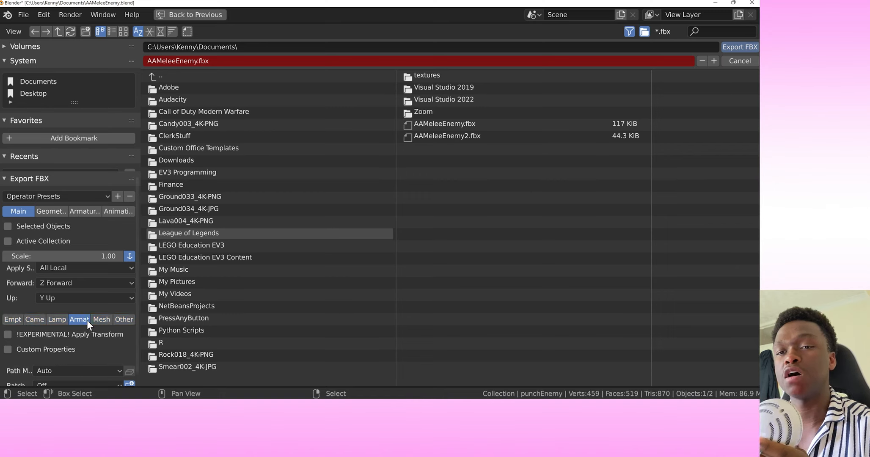
pyautogui.keyDown('shift'); pyautogui.click(77, 319); pyautogui.keyUp('shift')
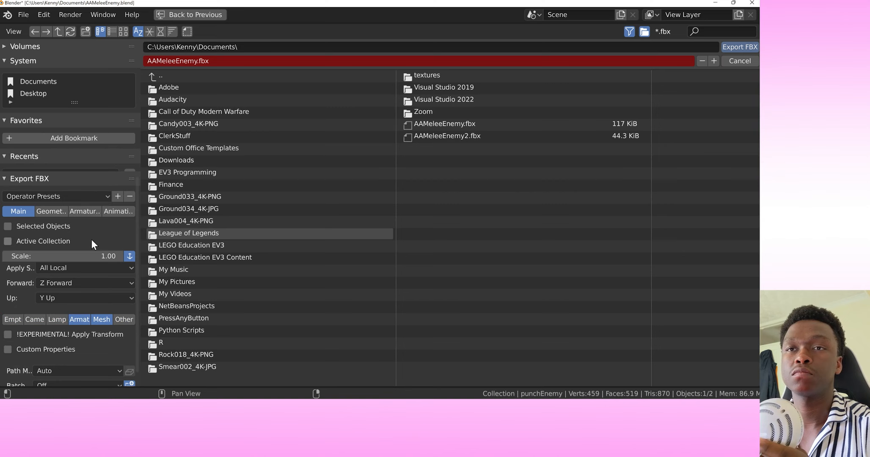
pyautogui.scroll(-1, 11, 324)
pyautogui.click(9, 325)
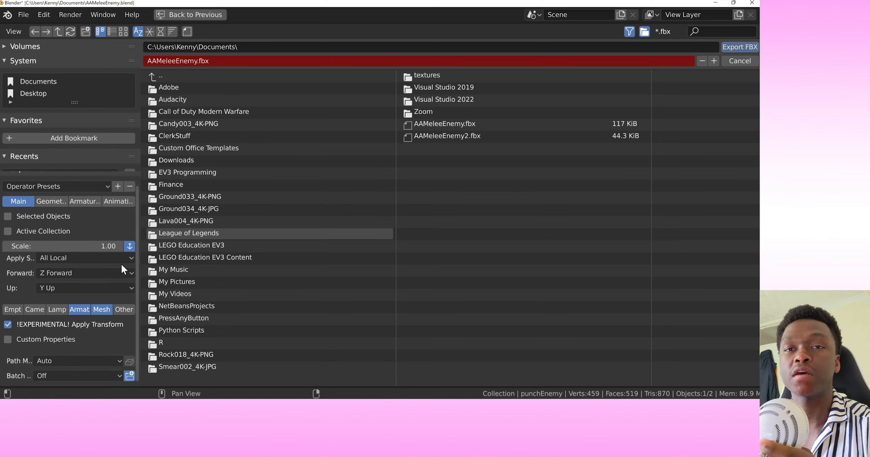
# Keep Apply Modifiers and Only Deform Bones enabled, turn off NLA Strips and Force Start/End Keying, and export AAMeleeEnemy.fbx.
pyautogui.click(51, 203)
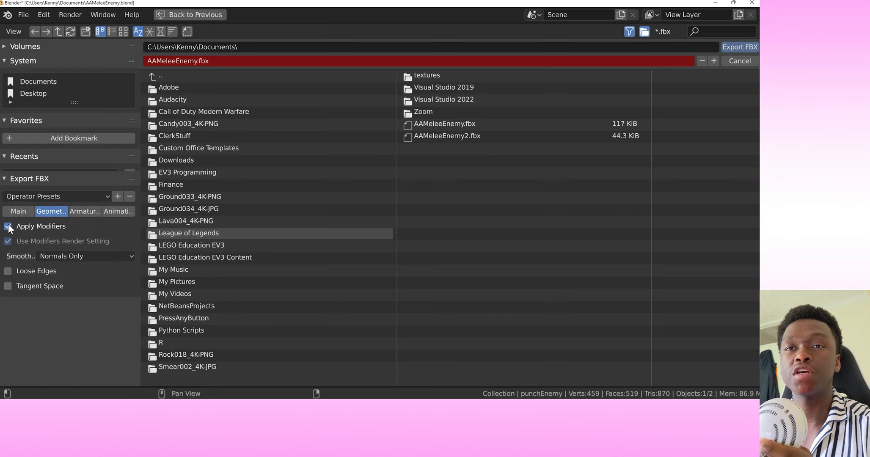
pyautogui.click(94, 213)
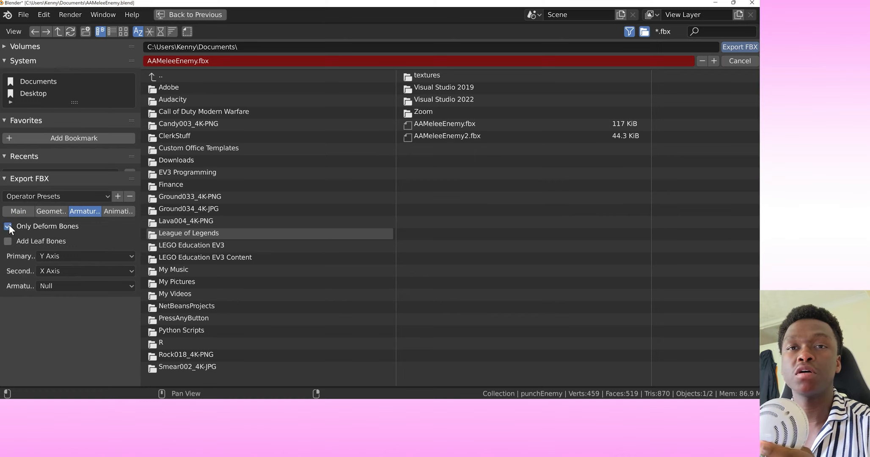
pyautogui.click(120, 211)
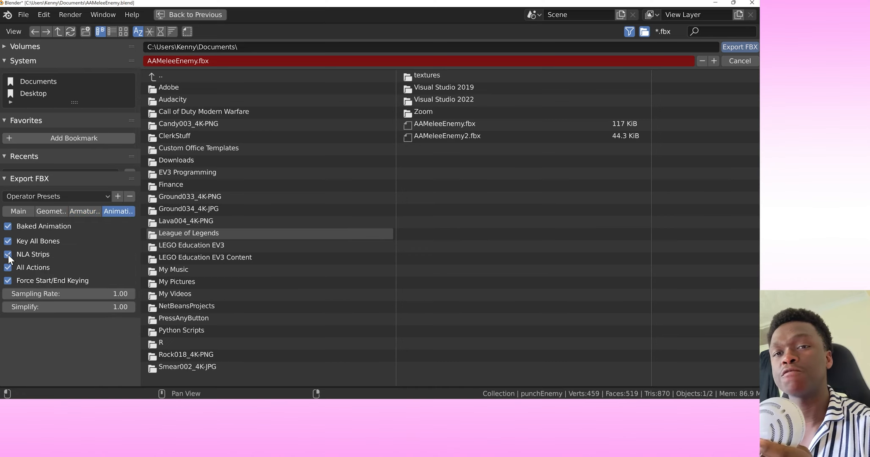
pyautogui.click(8, 255)
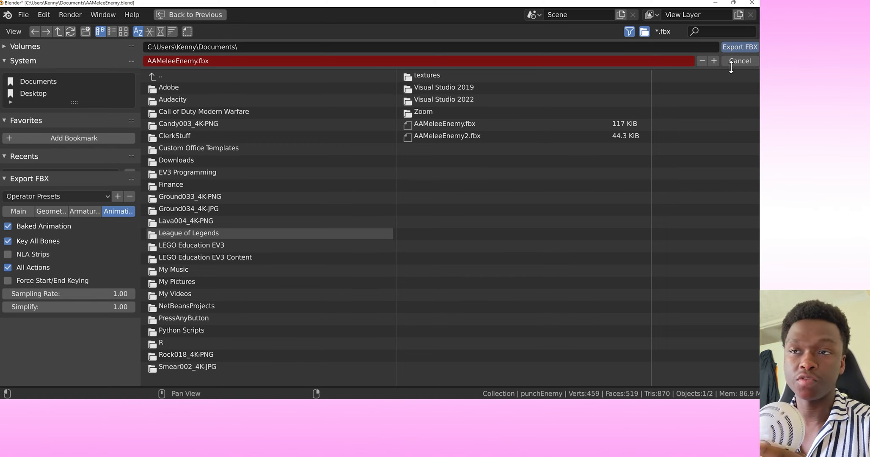
pyautogui.click(735, 49)
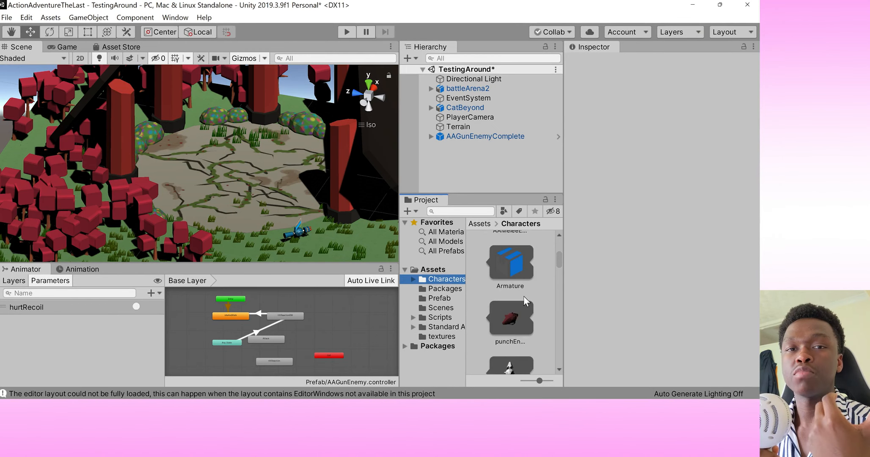
# Switch to Unity and examine the AAMeleeEnemy asset in the Characters folder, including its punchEnemy mesh and animation clip import settings.
pyautogui.scroll(1, 522, 300)
pyautogui.scroll(1, 520, 294)
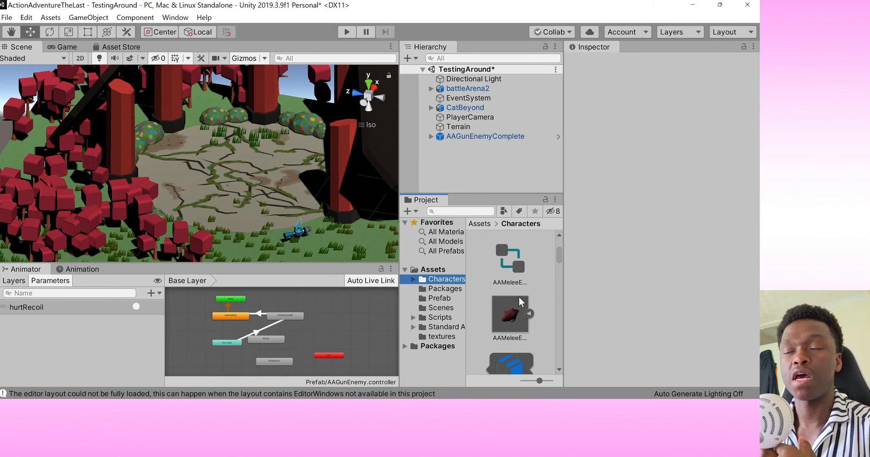
pyautogui.click(511, 277)
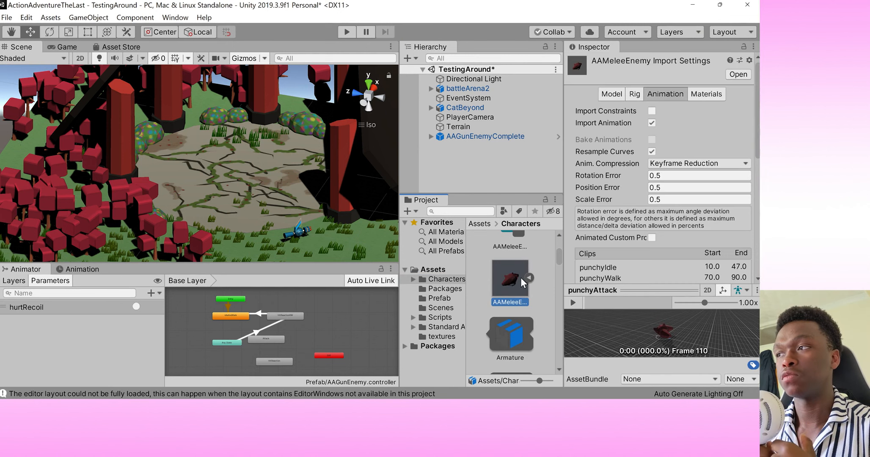
pyautogui.scroll(-3, 507, 296)
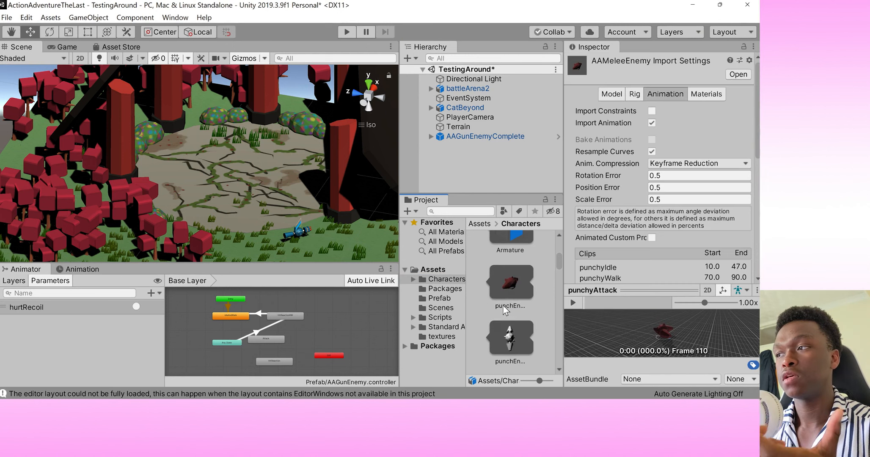
pyautogui.scroll(-1, 513, 240)
pyautogui.click(508, 259)
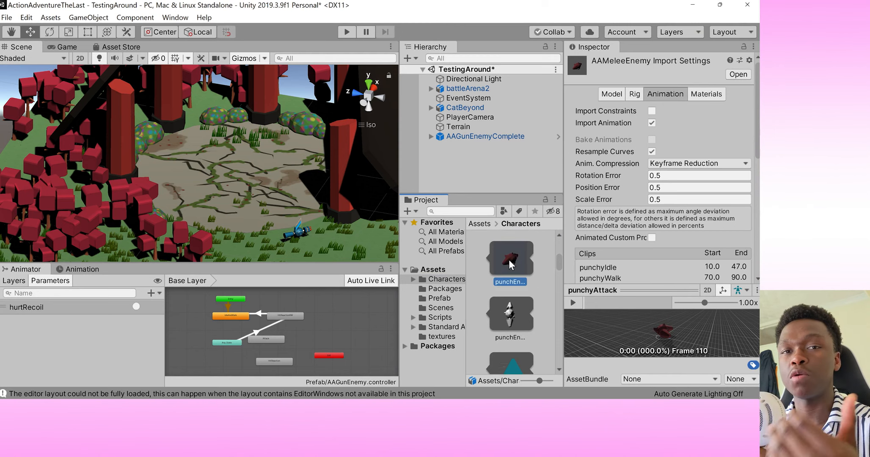
pyautogui.scroll(4, 510, 260)
pyautogui.click(509, 288)
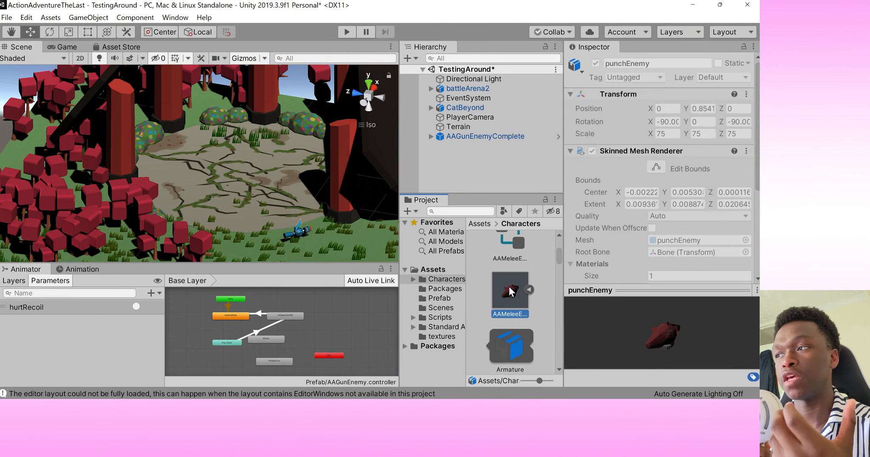
pyautogui.scroll(-5, 682, 249)
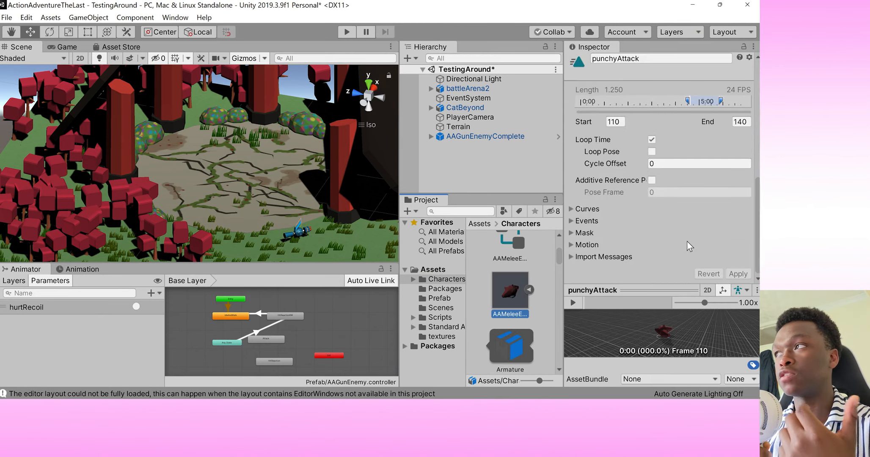
pyautogui.scroll(4, 685, 242)
pyautogui.scroll(-3, 686, 241)
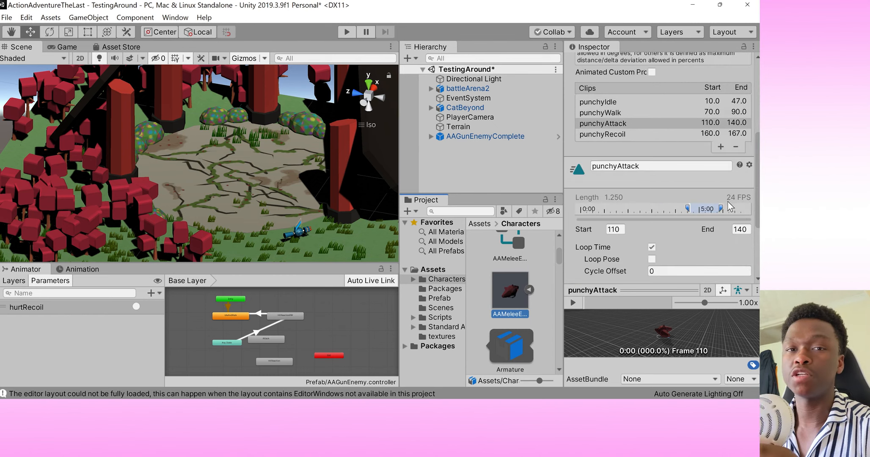
# Add the AAMeleeEnemy model to the TestingAround scene and place it beside the gun enemy at about X 160.84, Z 153.63.
pyautogui.moveTo(515, 302); pyautogui.dragTo(447, 155)
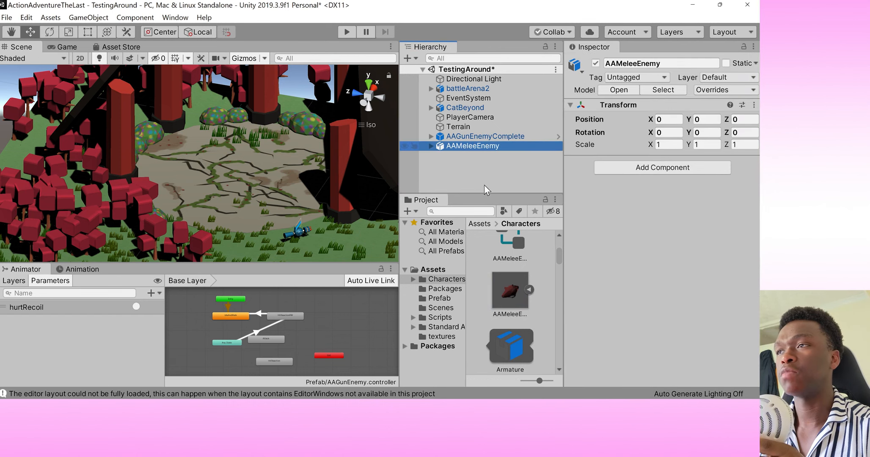
pyautogui.scroll(-4, 360, 186)
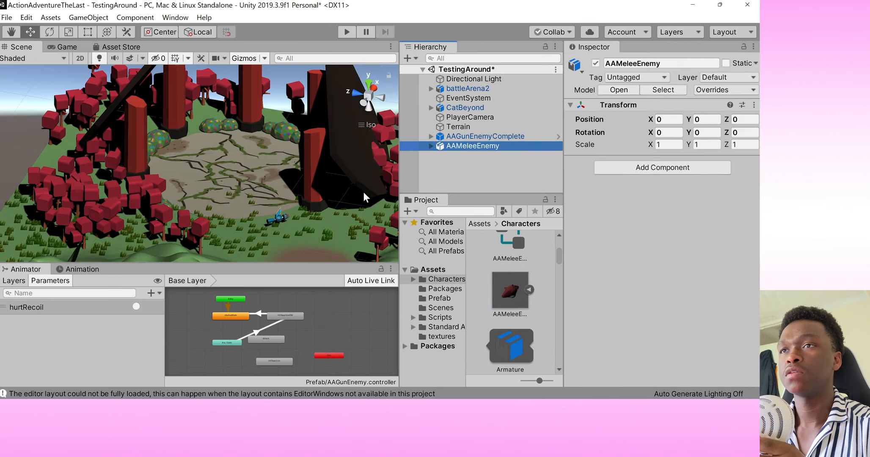
pyautogui.press('f')
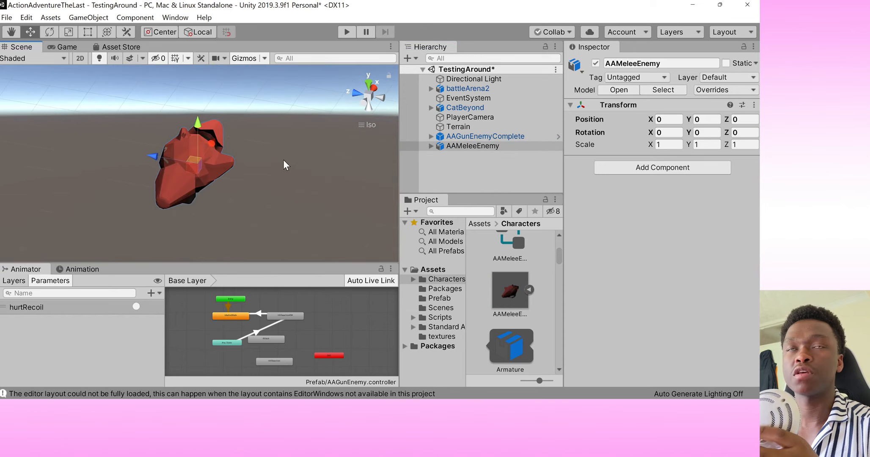
pyautogui.scroll(-5, 264, 187)
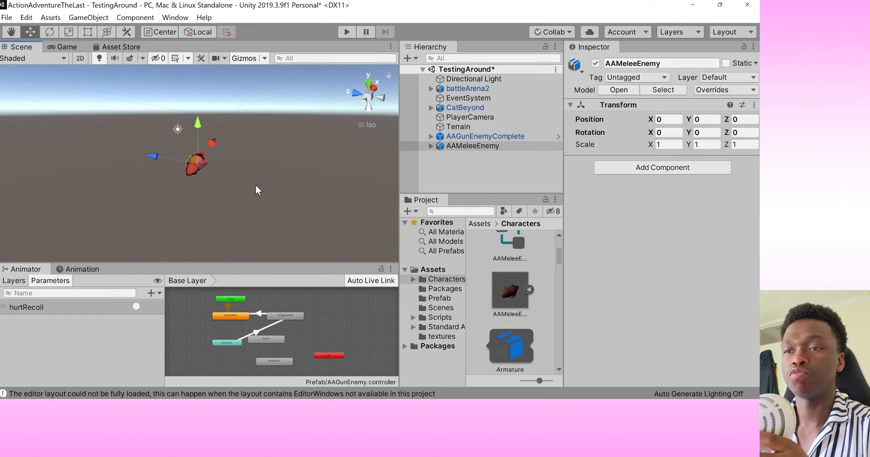
pyautogui.scroll(-5, 254, 186)
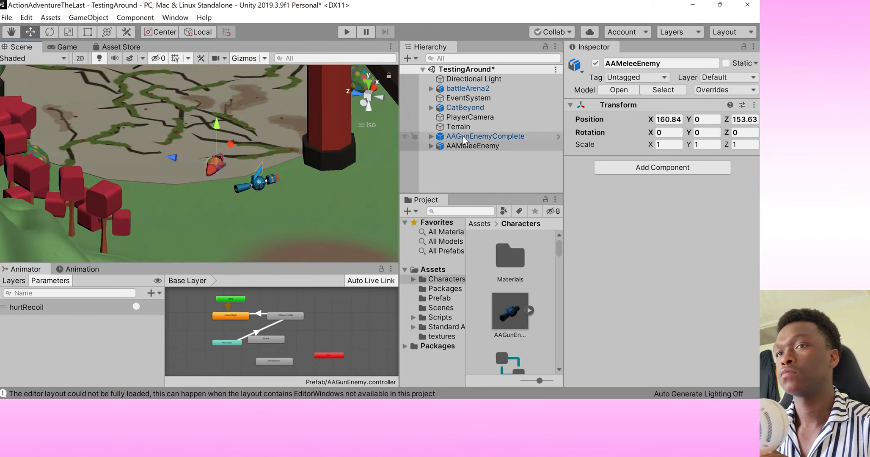
# Copy the Canvas from AAGunEnemyComplete and make the pasted copy a child of AAMeleeEnemy.
pyautogui.click(449, 136)
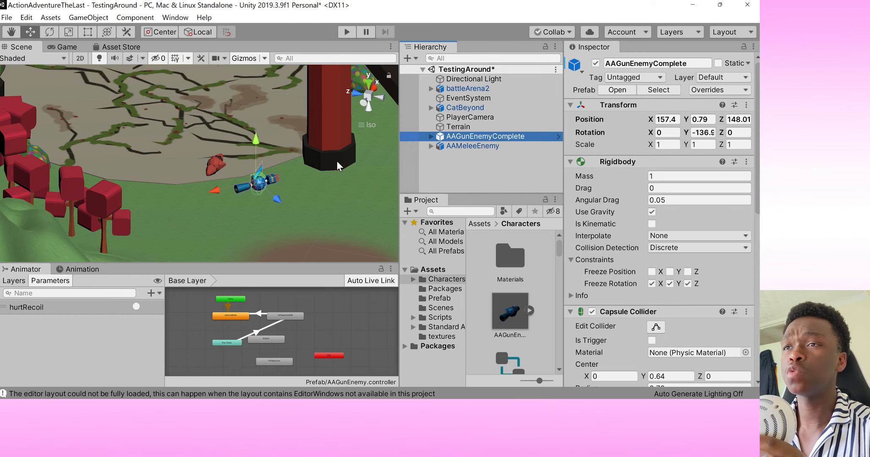
pyautogui.click(430, 136)
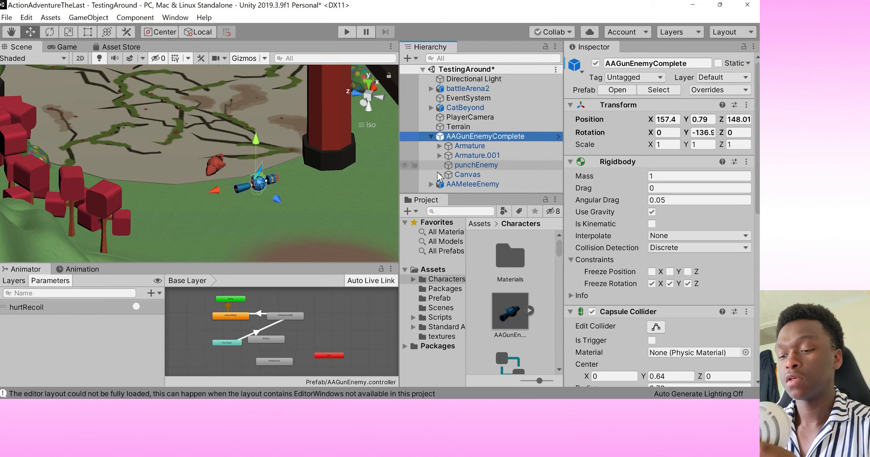
pyautogui.click(438, 174)
pyautogui.rightClick(460, 173)
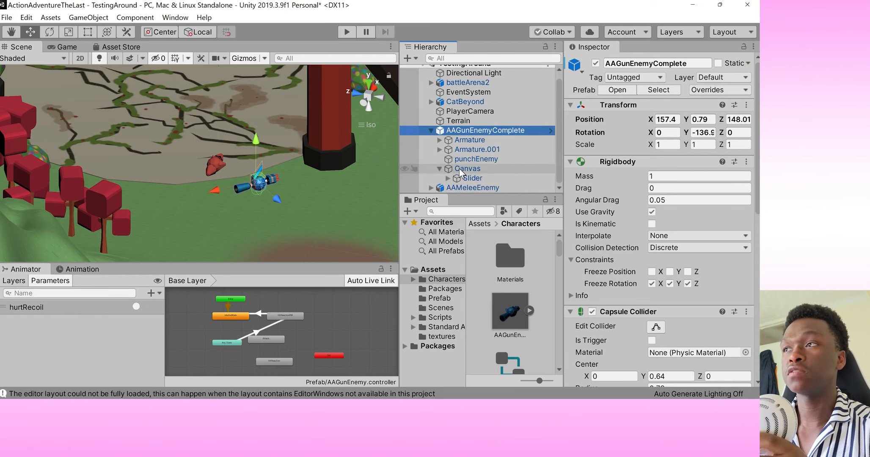
pyautogui.click(448, 187)
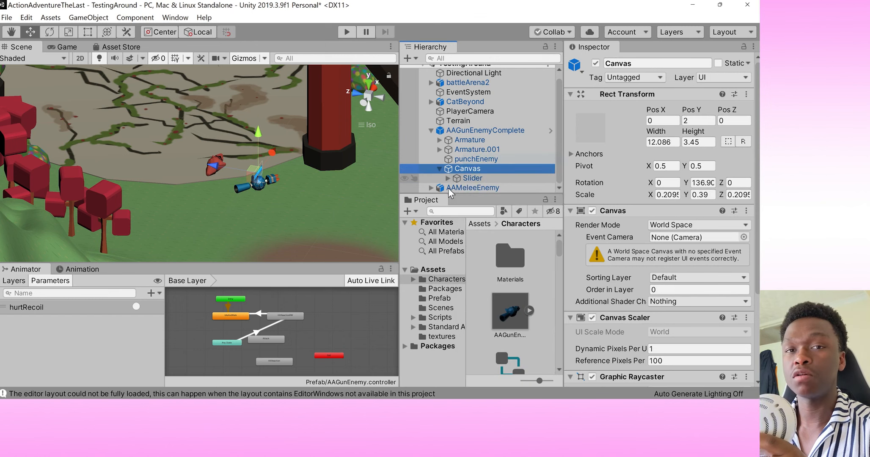
pyautogui.click(449, 188)
pyautogui.hotkey('ctrl', 'v')
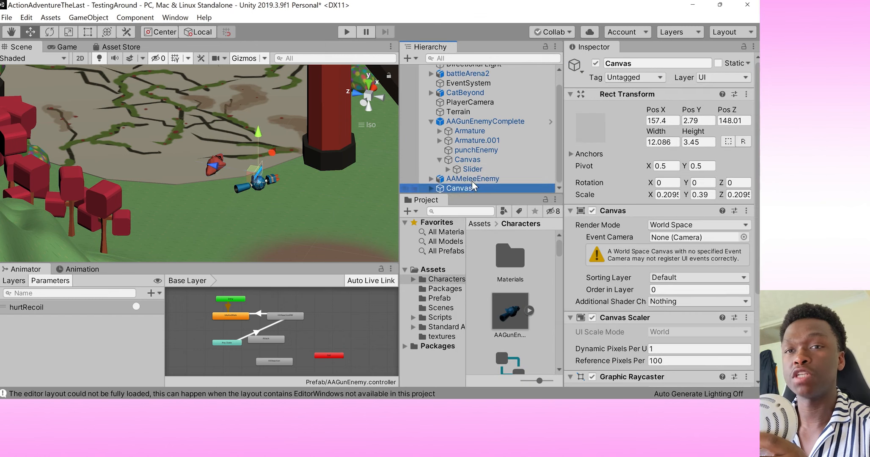
pyautogui.moveTo(447, 187); pyautogui.dragTo(463, 177)
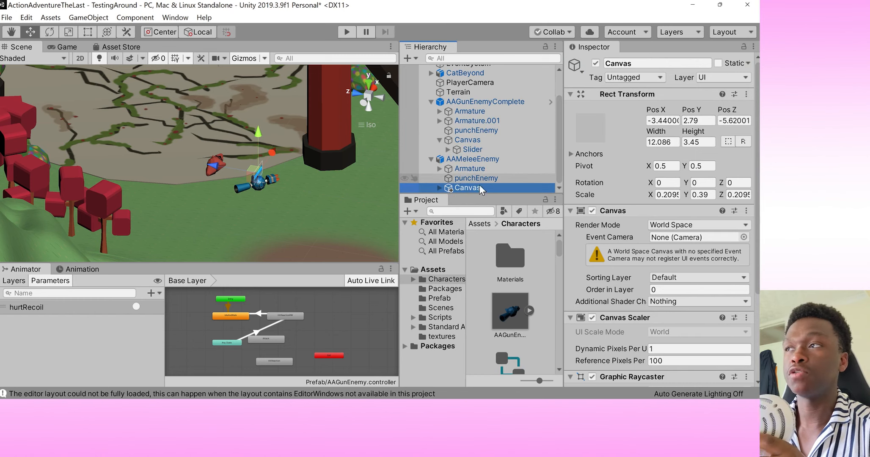
# Set the position of AAMeleeEnemy's Canvas to X 0, Y 1, Z 0.
pyautogui.click(663, 121)
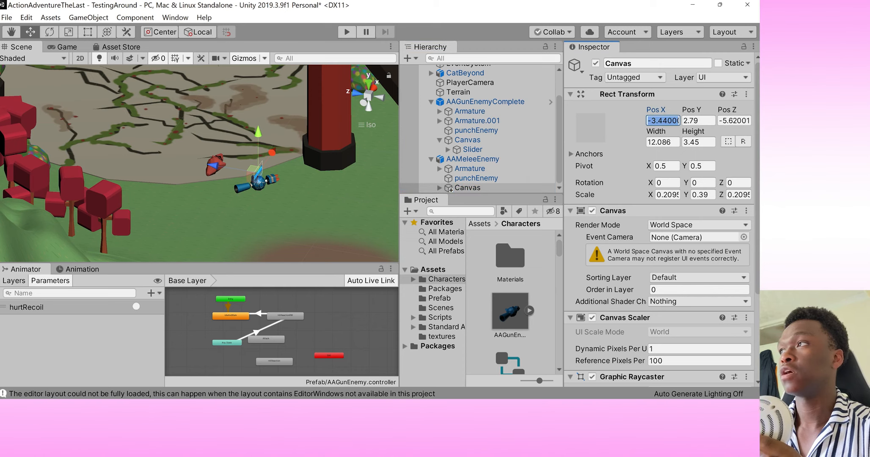
pyautogui.write('0')
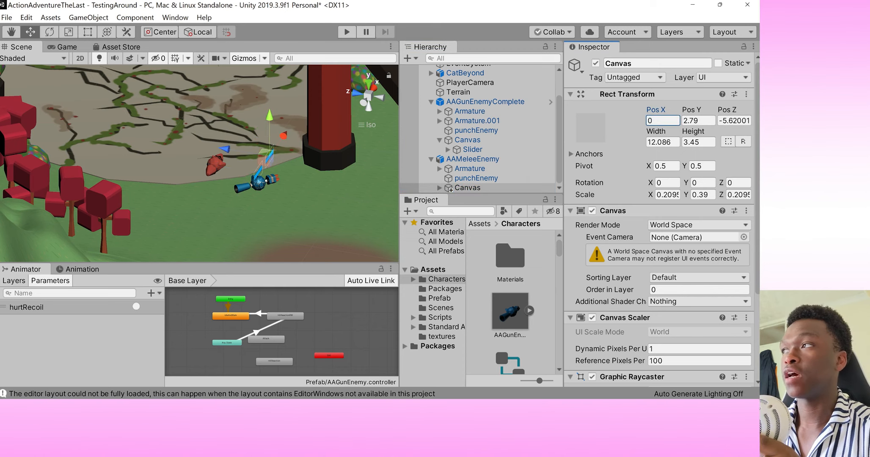
pyautogui.press('Tab')
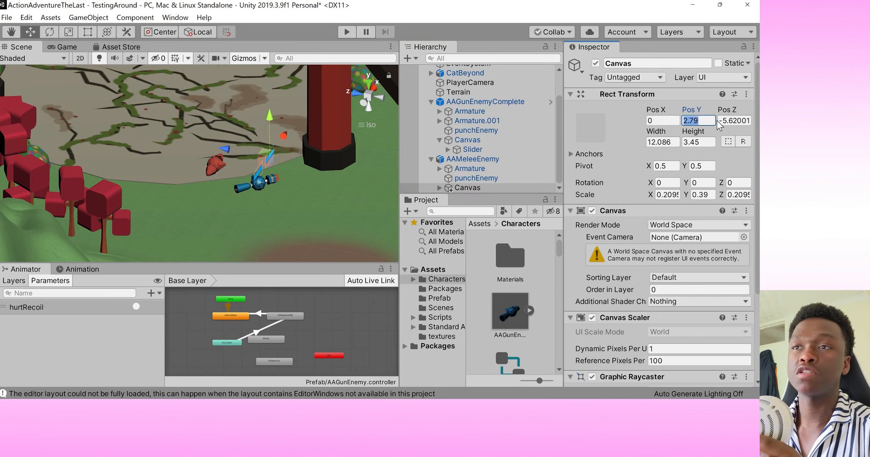
pyautogui.write('0')
pyautogui.press('Tab')
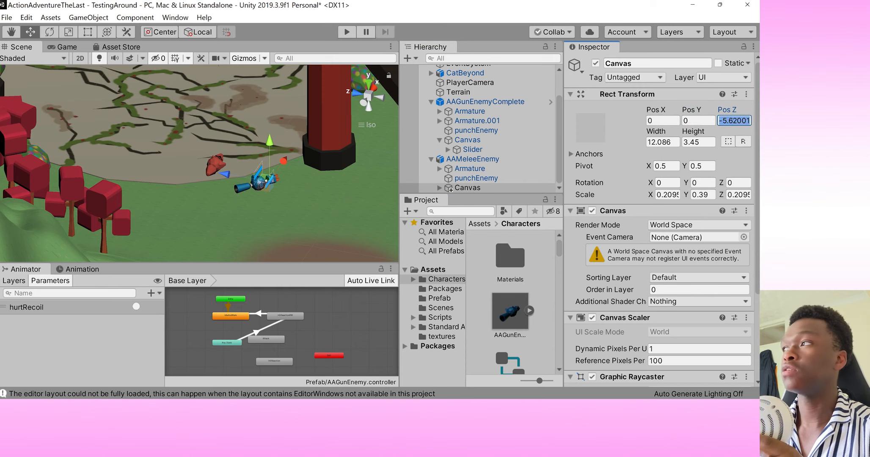
pyautogui.write('0')
pyautogui.click(698, 121)
pyautogui.write('1')
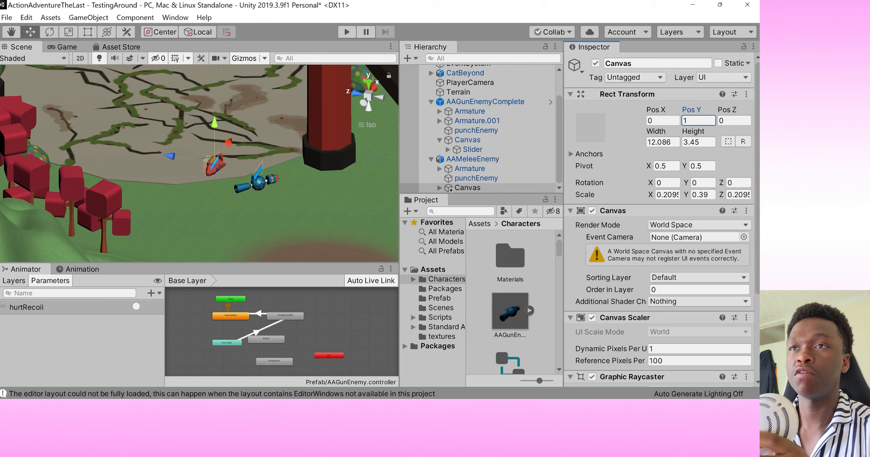
# Raise AAMeleeEnemy's Canvas above the model by setting its Y position to 2.
pyautogui.click(482, 189)
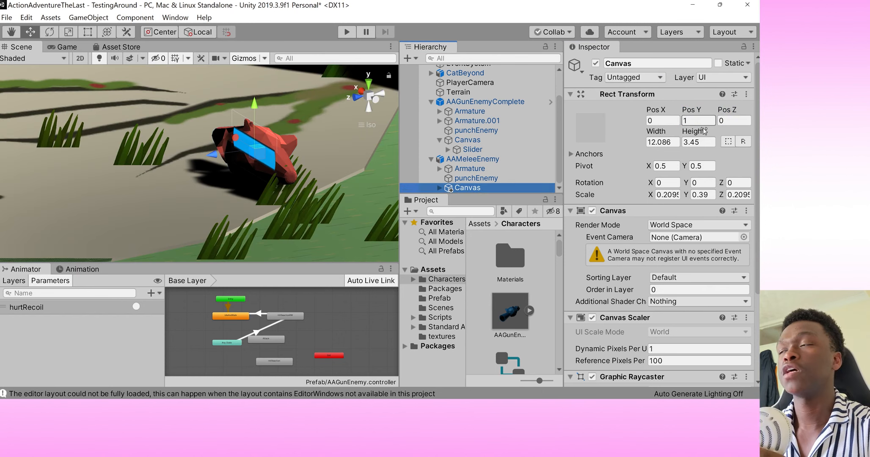
pyautogui.click(698, 120)
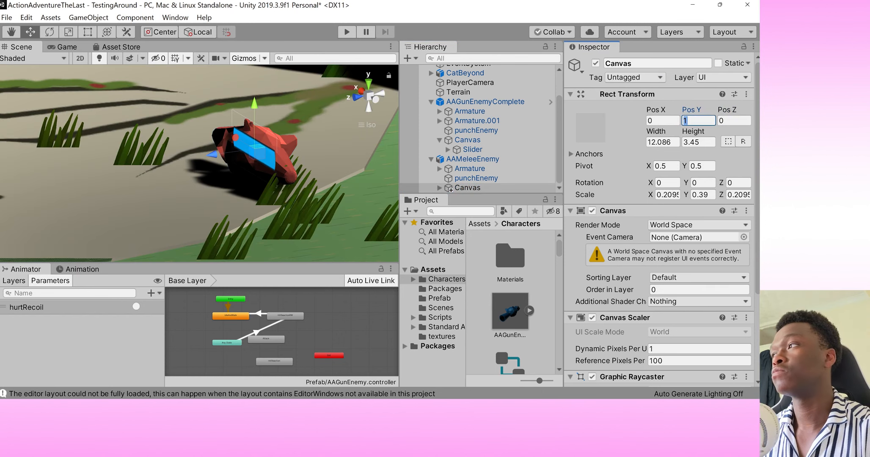
pyautogui.write('2')
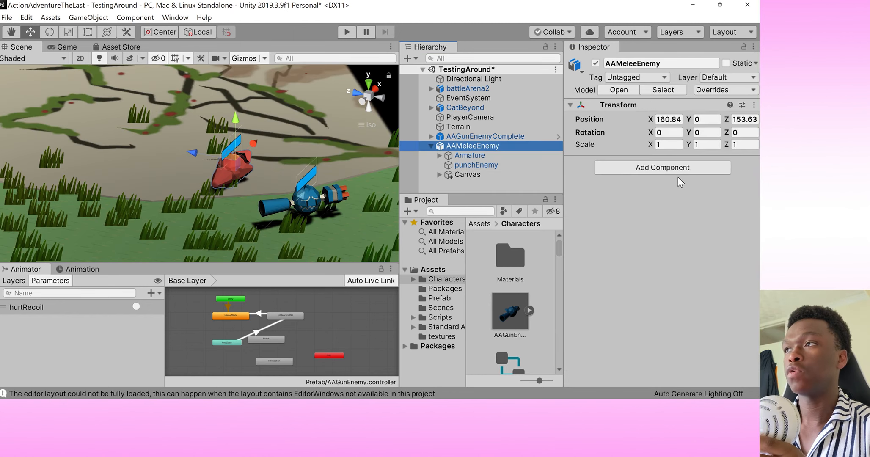
# Add a Rigidbody to AAMeleeEnemy and freeze its rotation on X, Y and Z to match AAGunEnemyComplete.
pyautogui.click(672, 173)
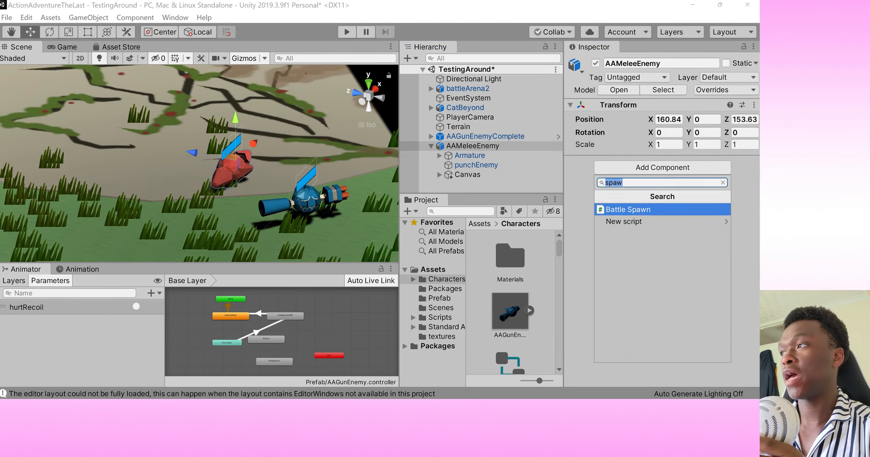
pyautogui.write('rigi')
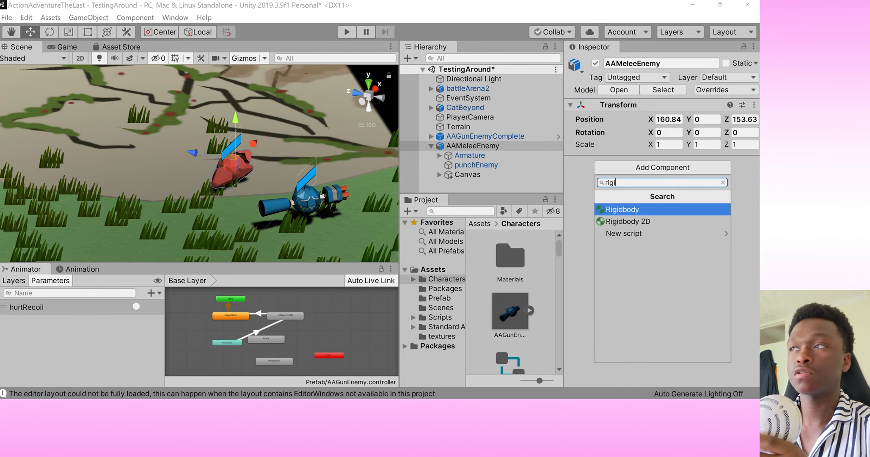
pyautogui.click(637, 210)
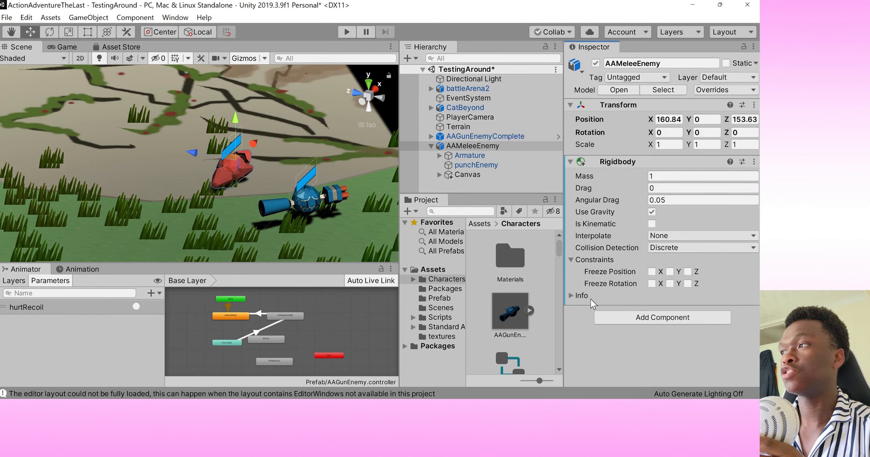
pyautogui.click(475, 136)
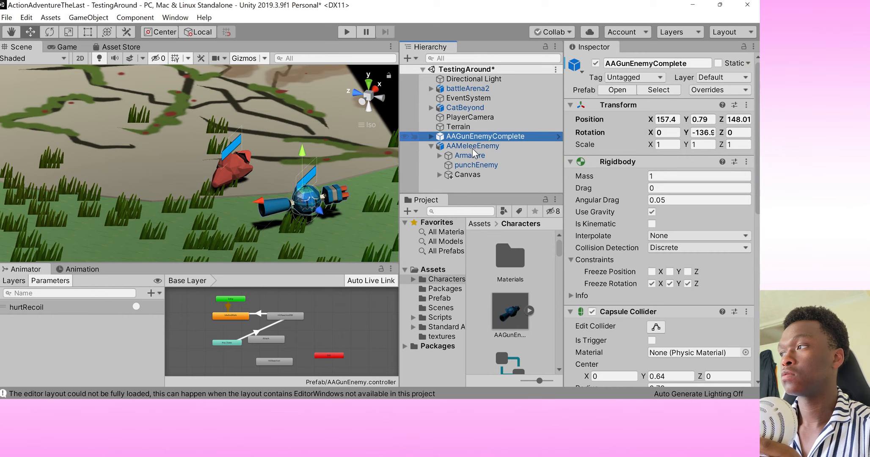
pyautogui.click(473, 148)
pyautogui.click(659, 283)
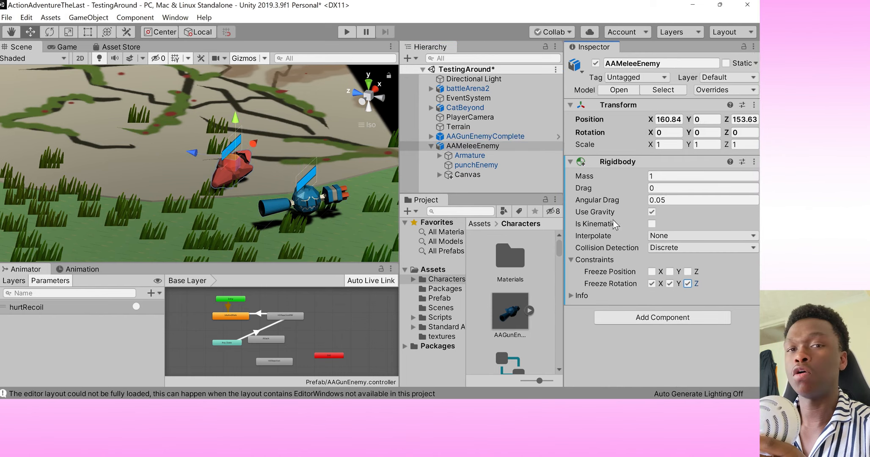
# Check the components on AAGunEnemyComplete and add a Capsule Collider to AAMeleeEnemy.
pyautogui.click(457, 137)
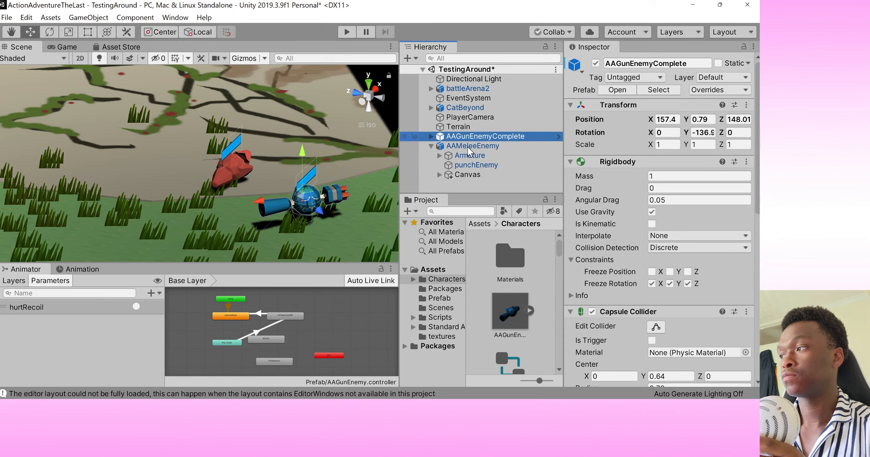
pyautogui.click(467, 146)
pyautogui.click(465, 136)
pyautogui.scroll(-10, 643, 232)
pyautogui.scroll(6, 643, 232)
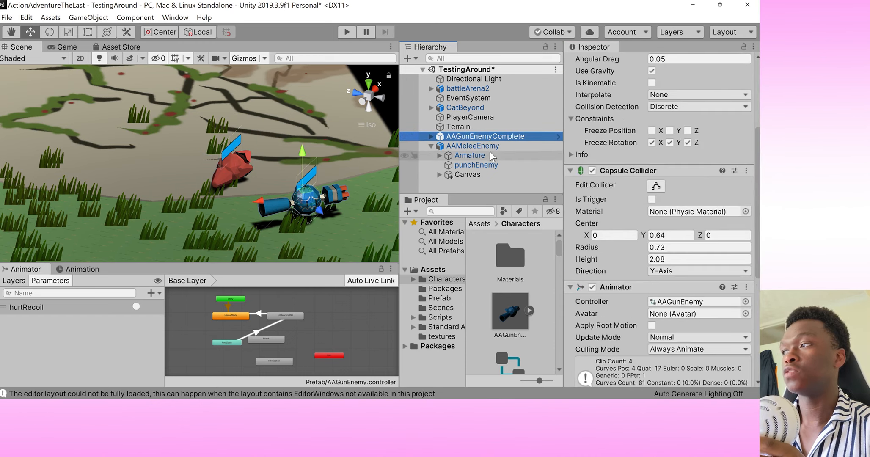
pyautogui.click(487, 146)
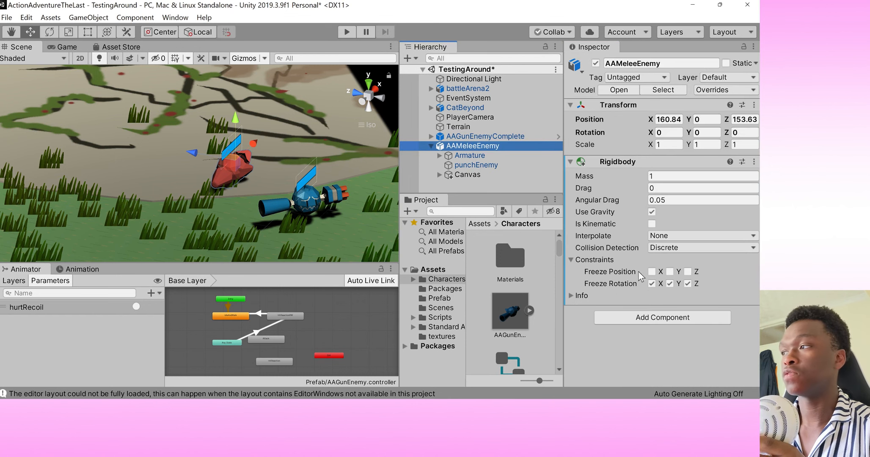
pyautogui.click(630, 319)
pyautogui.write('cap')
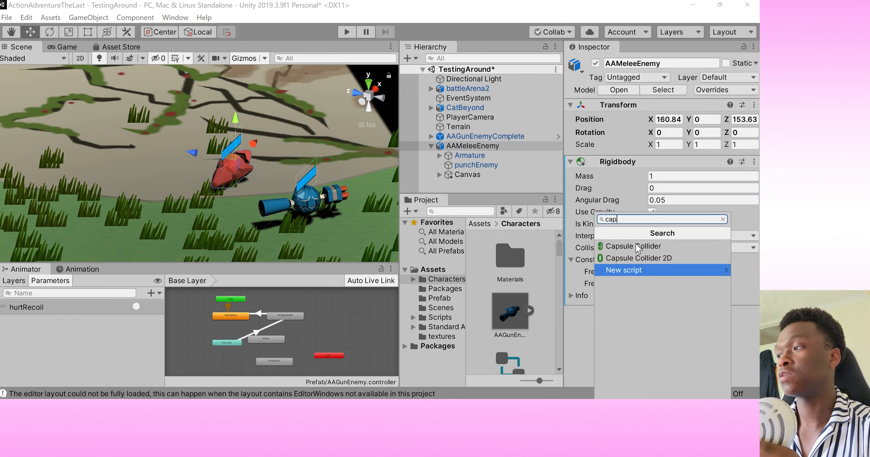
pyautogui.click(633, 247)
pyautogui.scroll(-3, 672, 249)
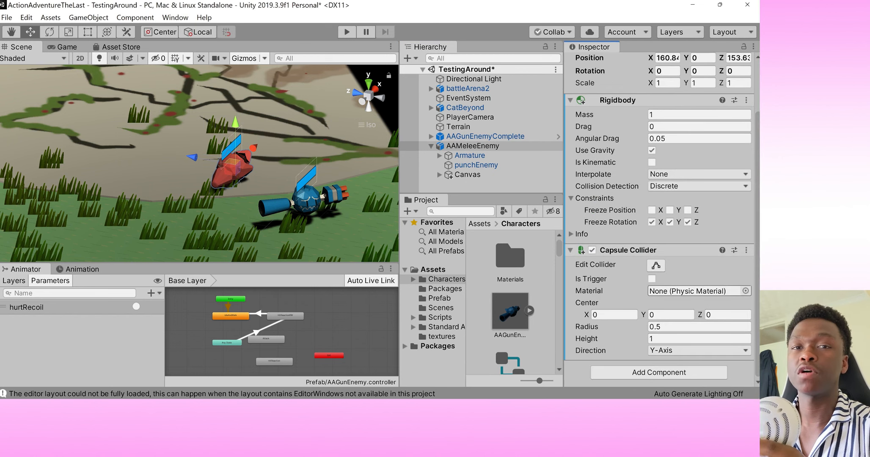
# Set the Center Y of AAMeleeEnemy's Capsule Collider to 1 and its Radius to 1.
pyautogui.scroll(1, 242, 190)
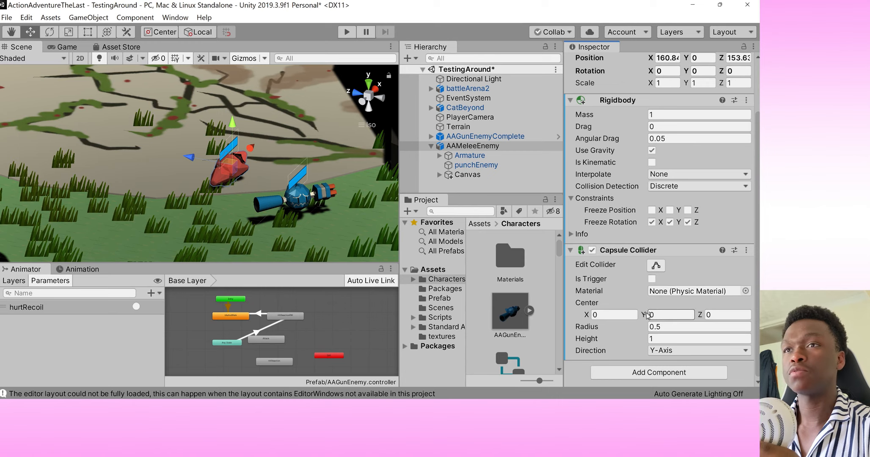
pyautogui.moveTo(643, 316); pyautogui.dragTo(671, 310)
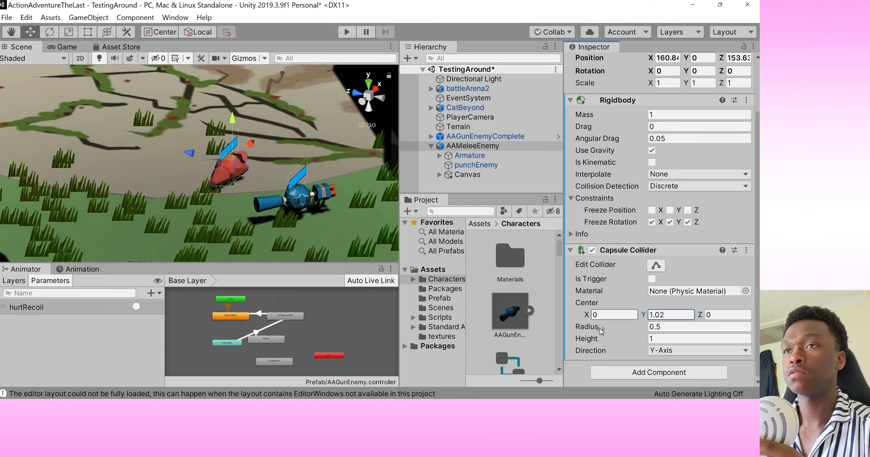
pyautogui.click(619, 327)
pyautogui.moveTo(621, 327); pyautogui.dragTo(625, 328)
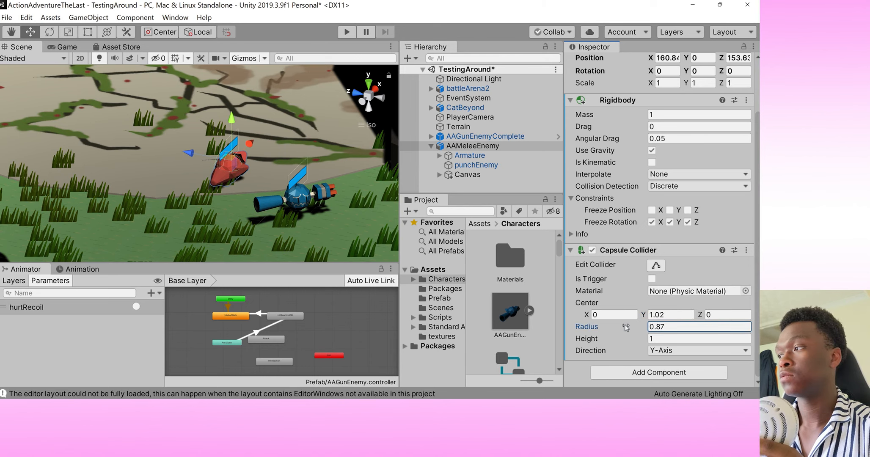
pyautogui.click(668, 315)
pyautogui.write('1')
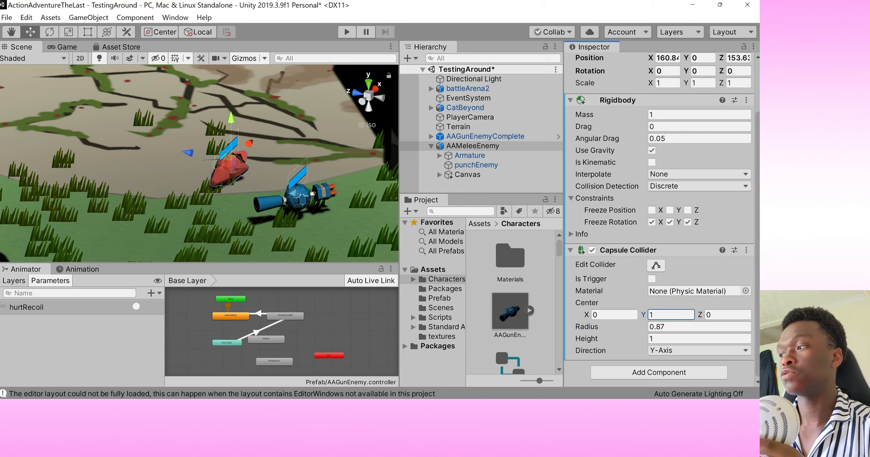
pyautogui.click(679, 326)
pyautogui.write('1')
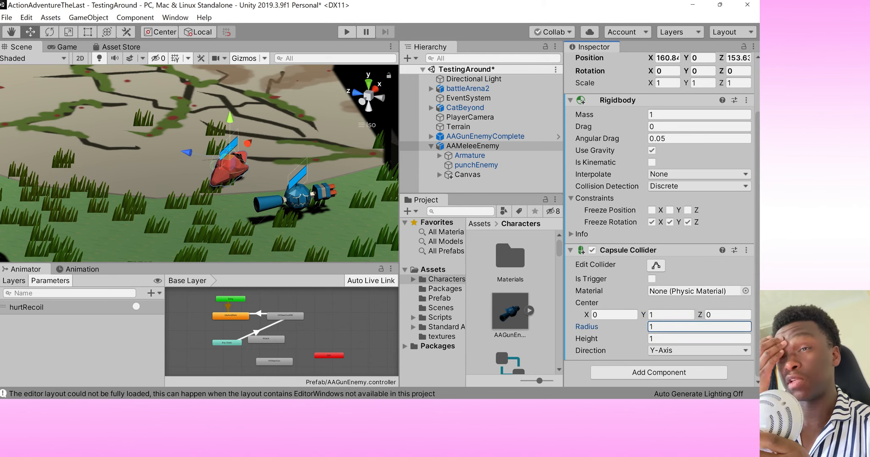
# Review AAGunEnemyComplete's remaining components and add an Animator component to AAMeleeEnemy.
pyautogui.moveTo(287, 186); pyautogui.dragTo(241, 181, button='right')
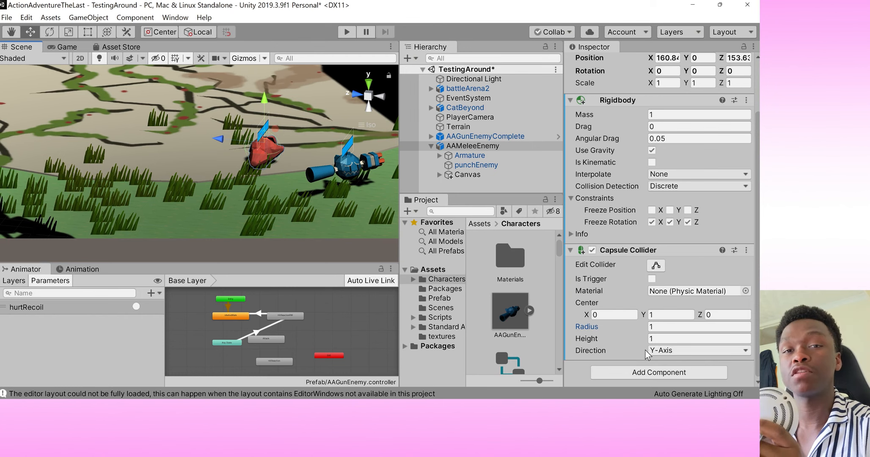
pyautogui.click(451, 136)
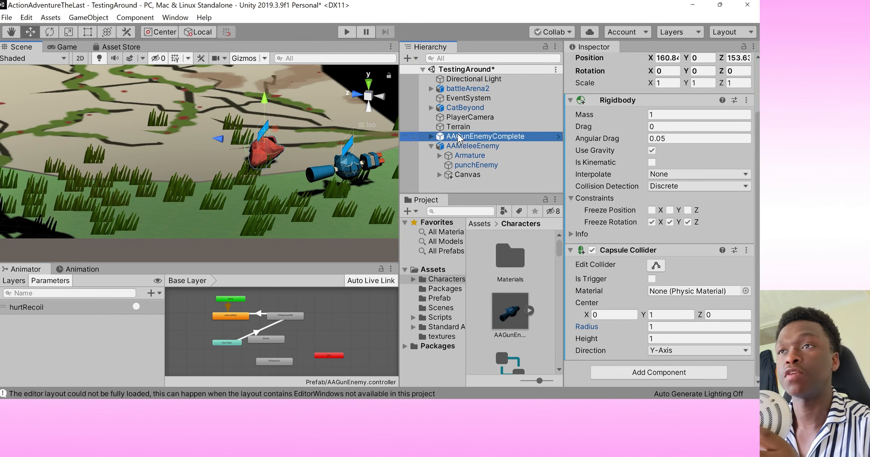
pyautogui.scroll(-8, 631, 296)
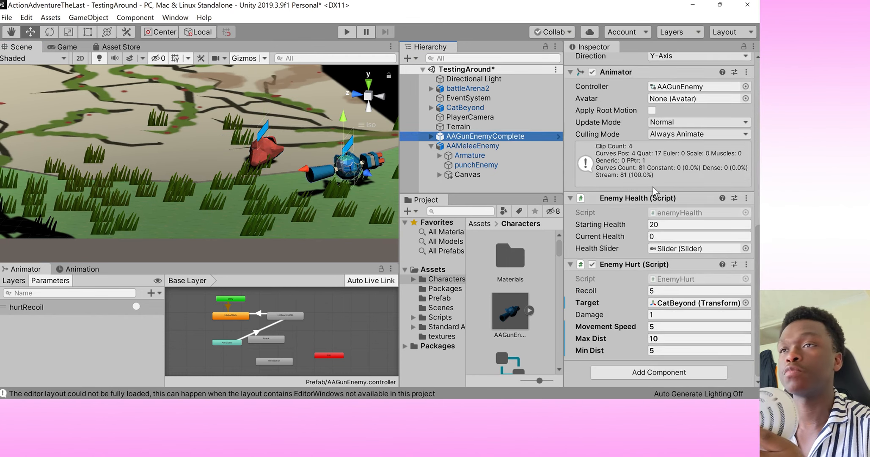
pyautogui.scroll(3, 652, 186)
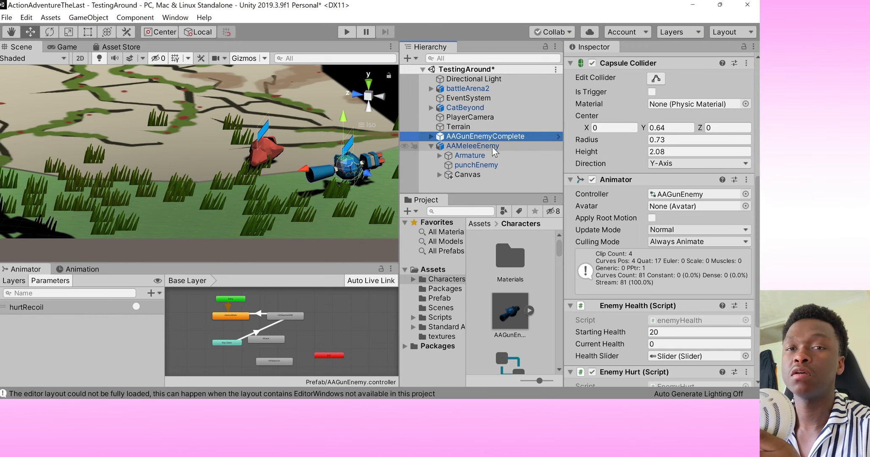
pyautogui.click(260, 148)
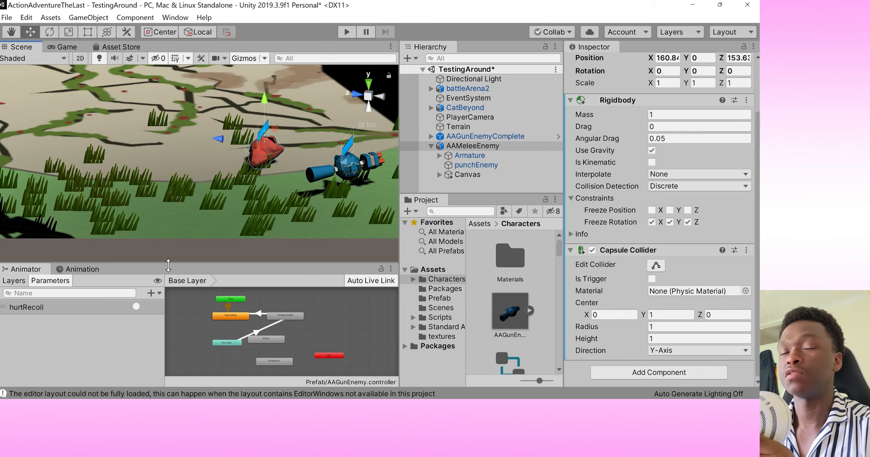
pyautogui.click(80, 269)
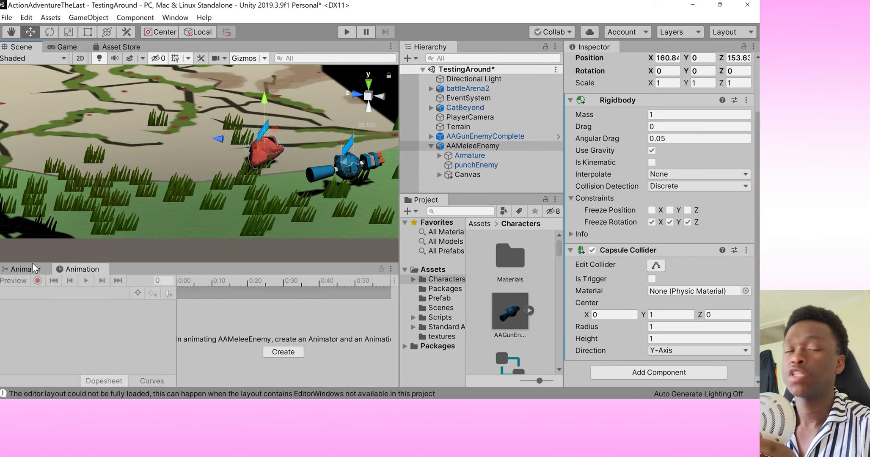
pyautogui.click(33, 269)
pyautogui.click(268, 153)
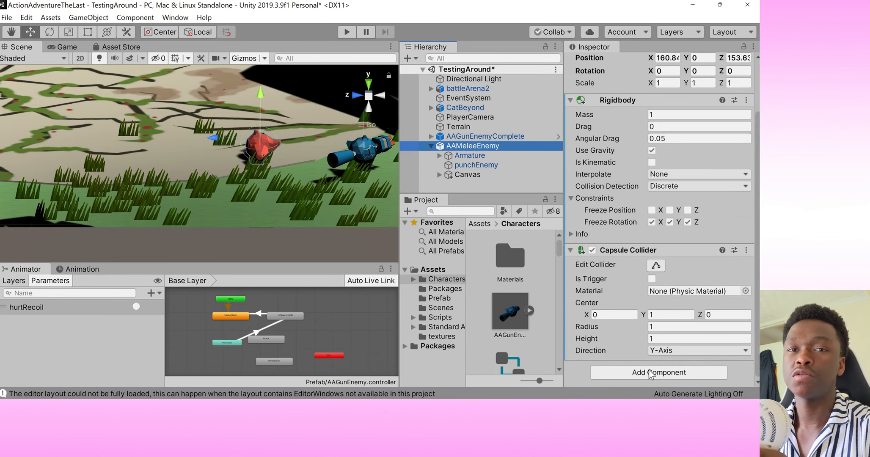
pyautogui.click(650, 374)
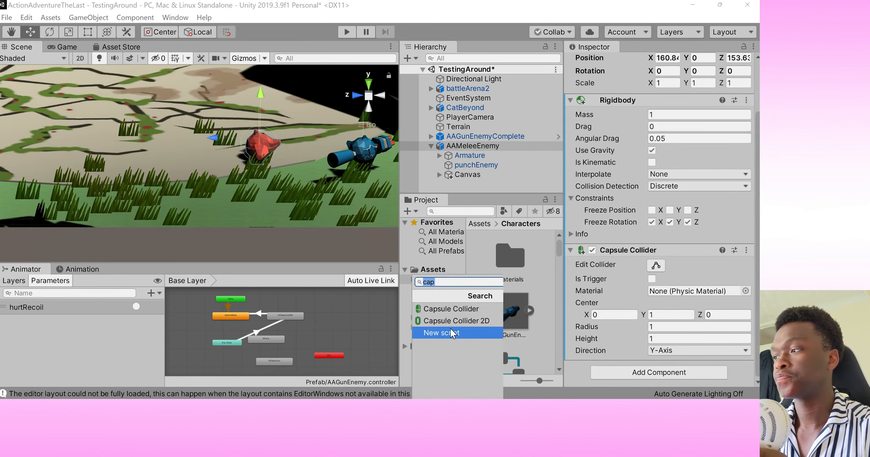
pyautogui.write('anima')
pyautogui.click(440, 321)
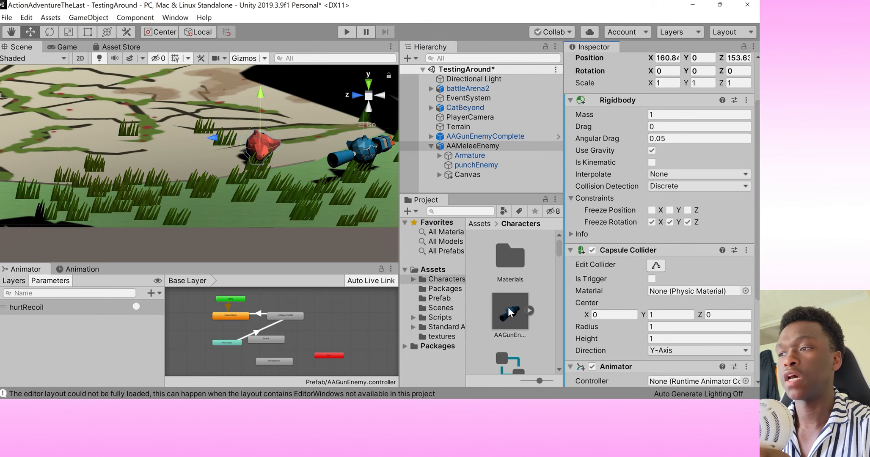
# Assign the punchEnemy animator controller to AAMeleeEnemy's Animator.
pyautogui.click(745, 255)
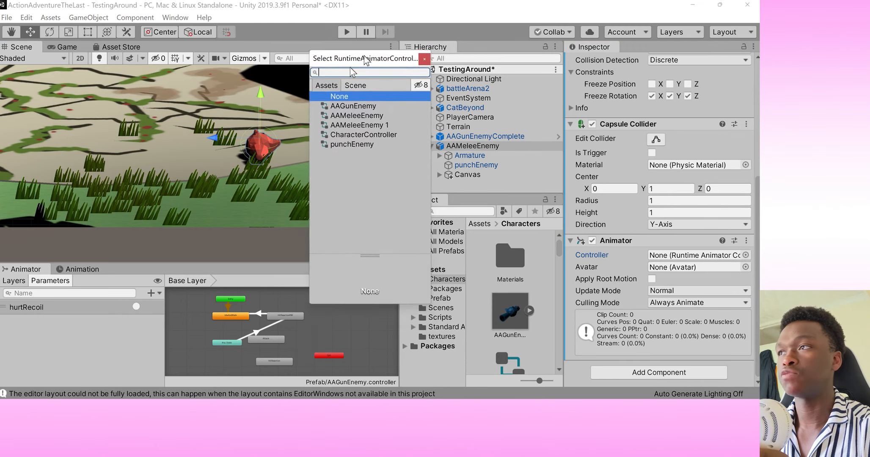
pyautogui.click(353, 166)
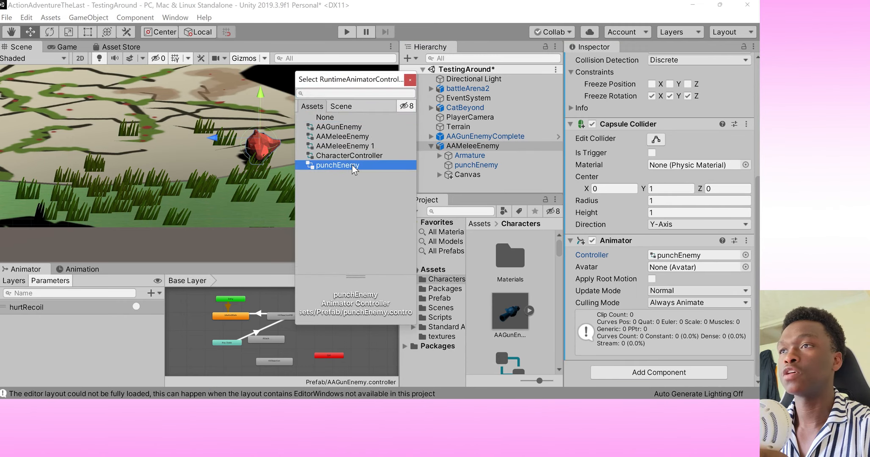
pyautogui.doubleClick(351, 164)
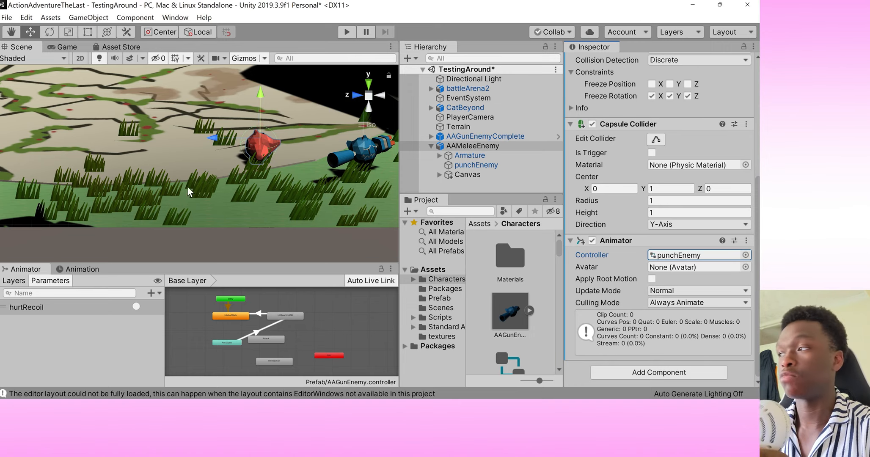
# Reselect AAMeleeEnemy in the scene and display its punchEnemy controller's state graph in the Animator view.
pyautogui.click(268, 143)
pyautogui.click(206, 142)
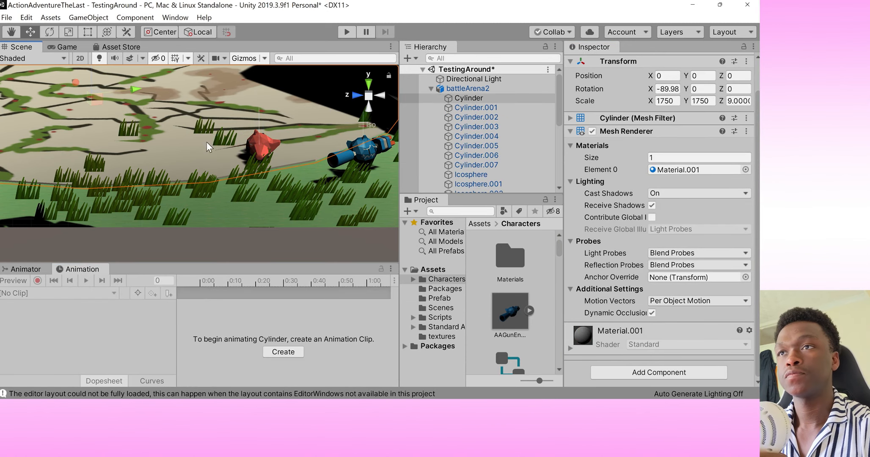
pyautogui.click(265, 153)
pyautogui.click(255, 151)
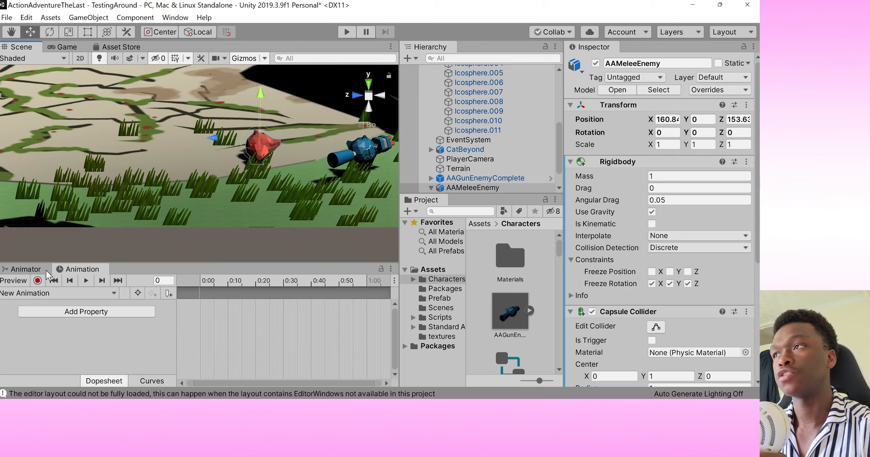
pyautogui.click(28, 269)
pyautogui.scroll(-4, 282, 316)
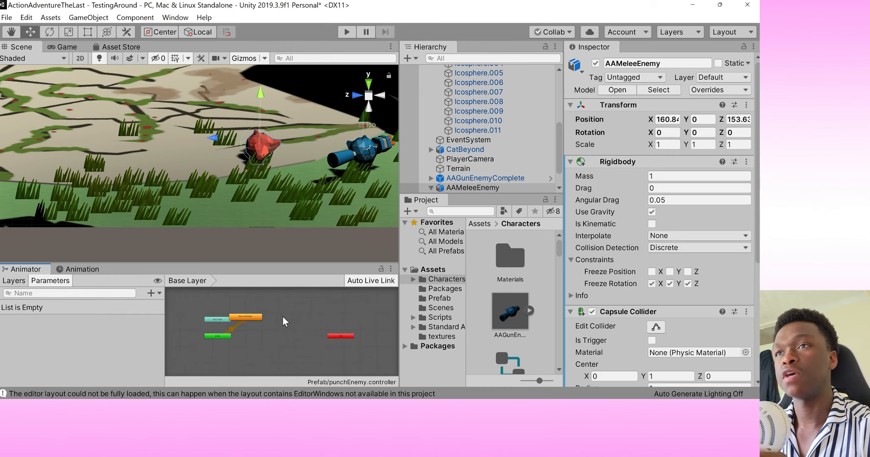
pyautogui.scroll(3, 292, 304)
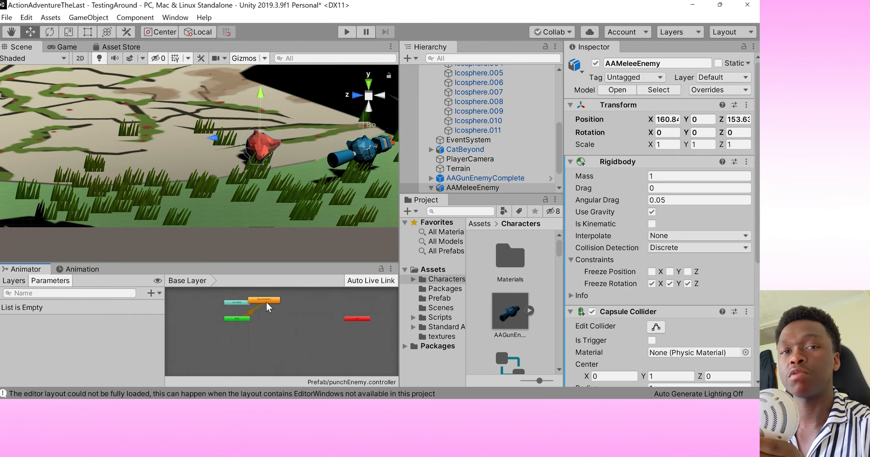
# Add the punchyAttack and punchyIdle clips from the Characters folder as states in the punchEnemy controller's graph.
pyautogui.scroll(-5, 520, 290)
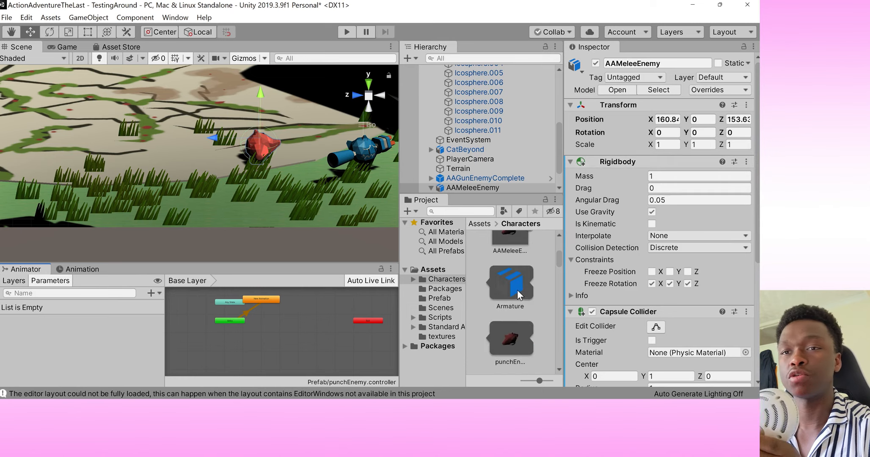
pyautogui.scroll(-3, 523, 286)
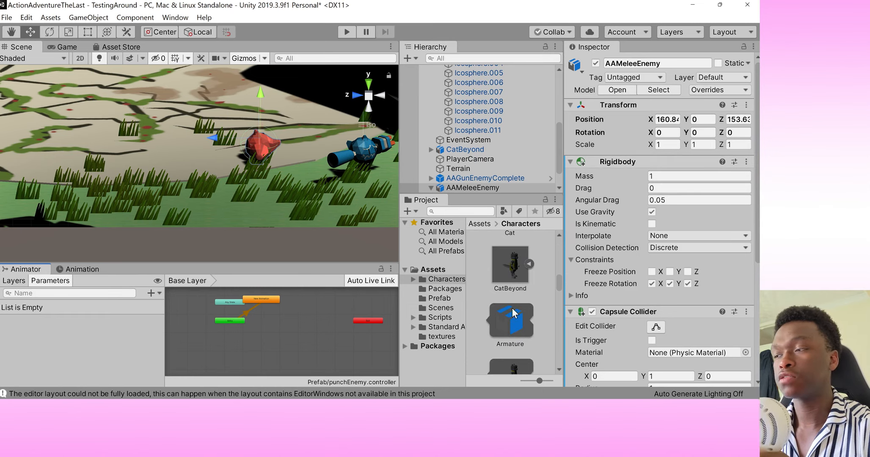
pyautogui.scroll(-4, 513, 296)
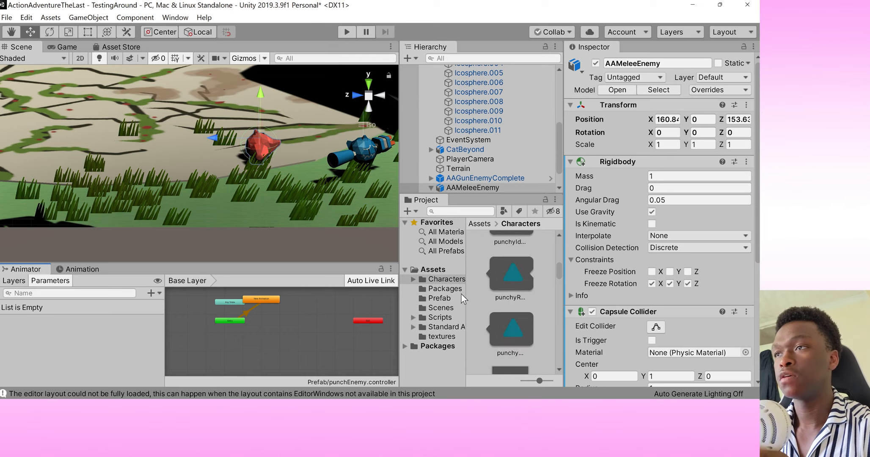
pyautogui.scroll(3, 500, 284)
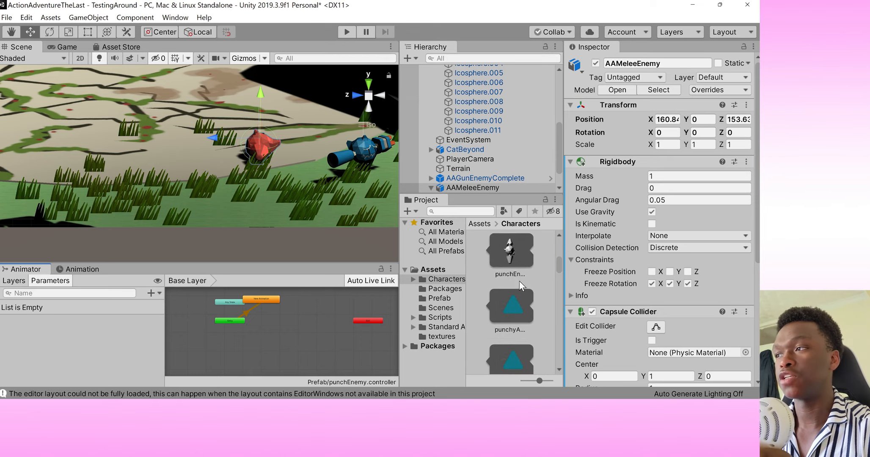
pyautogui.scroll(-1, 511, 296)
pyautogui.click(508, 267)
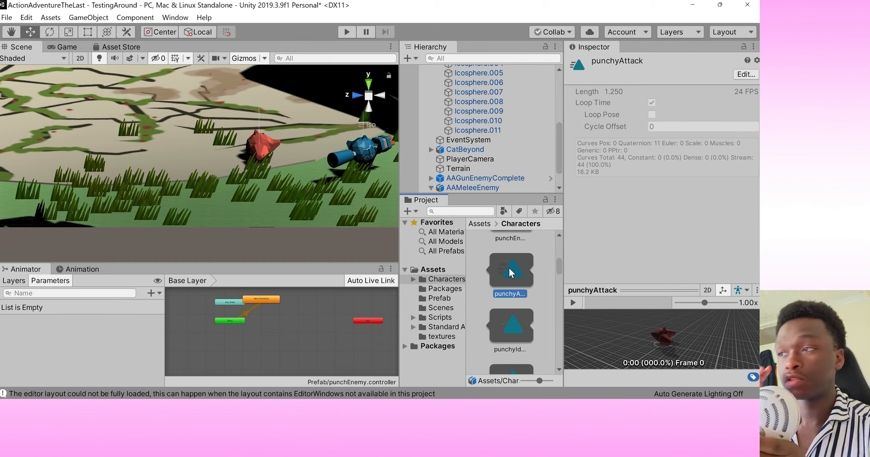
pyautogui.moveTo(512, 265); pyautogui.dragTo(284, 312)
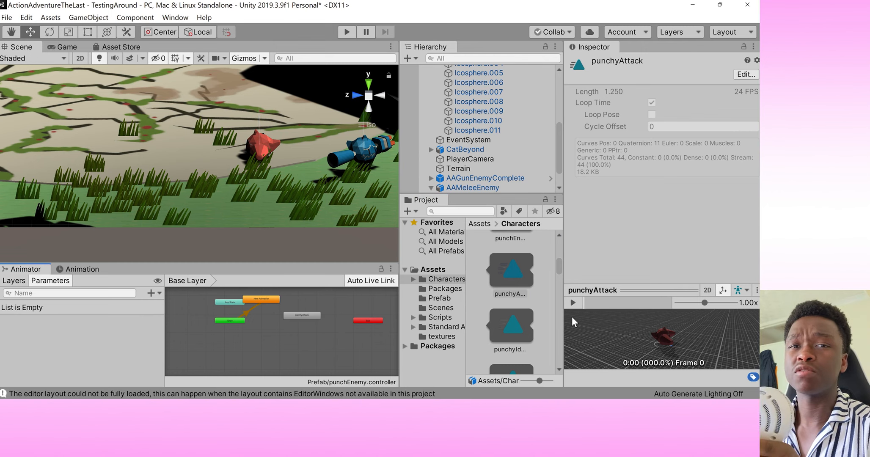
pyautogui.moveTo(507, 327); pyautogui.dragTo(302, 330)
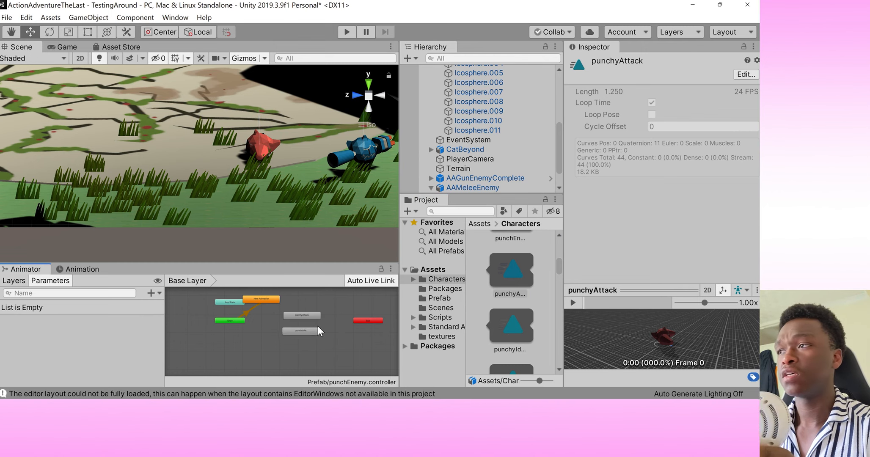
# Add punchyRecoil and the last punchy clip as states in the graph, placing the last one above punchyAttack.
pyautogui.scroll(-2, 516, 296)
pyautogui.moveTo(505, 325); pyautogui.dragTo(250, 335)
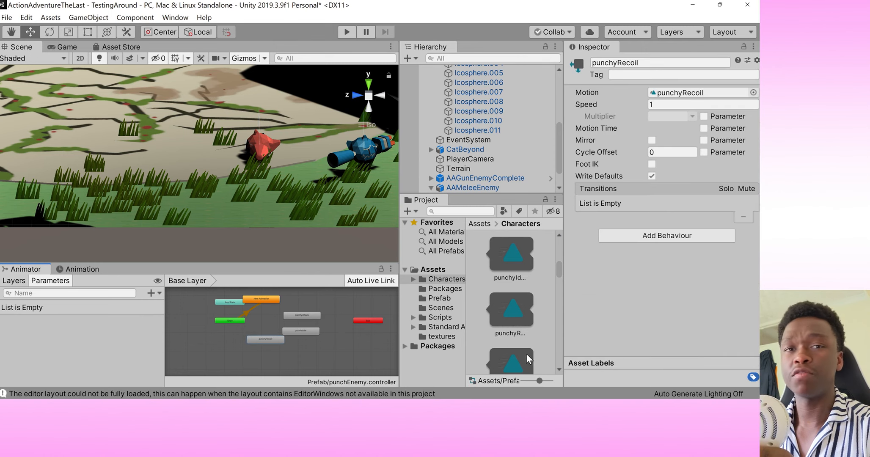
pyautogui.scroll(-2, 520, 328)
pyautogui.moveTo(519, 328); pyautogui.dragTo(241, 331)
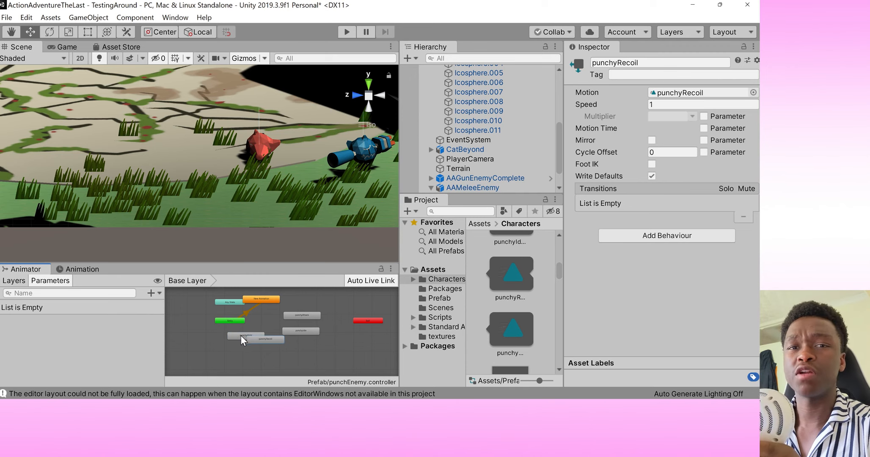
pyautogui.scroll(-2, 507, 322)
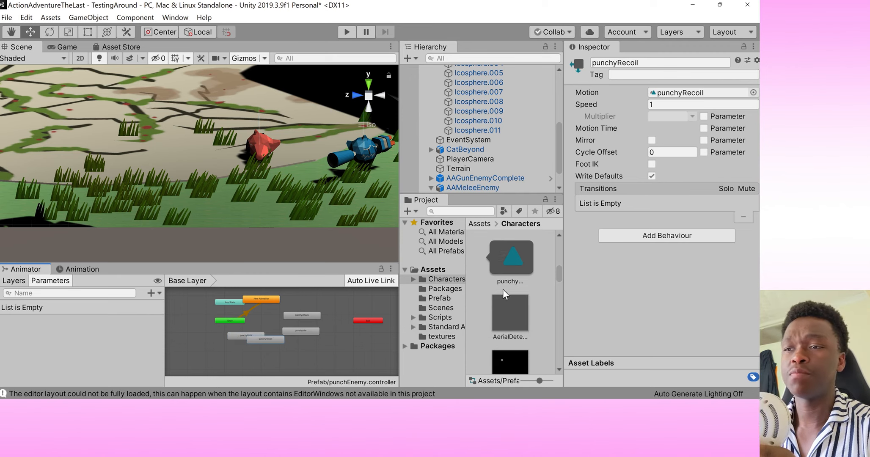
pyautogui.scroll(5, 508, 279)
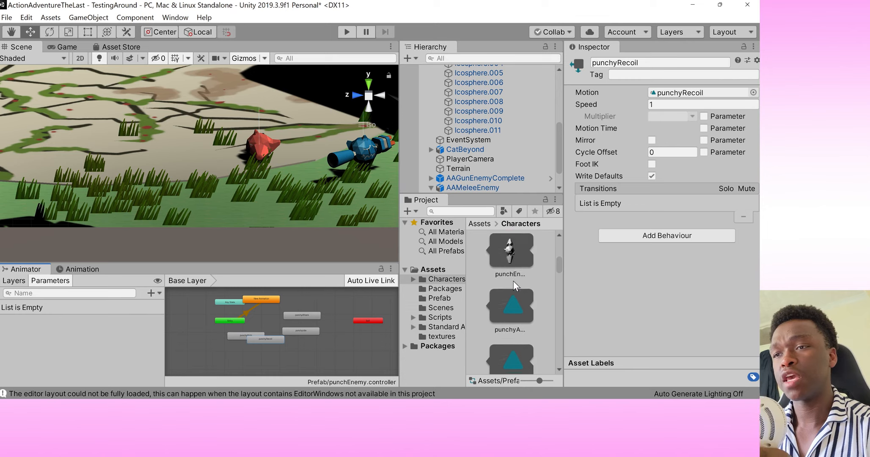
pyautogui.moveTo(241, 333); pyautogui.dragTo(301, 283)
# Delete the New Animation and punchyAttack states, and arrange punchyIdle below Entry with punchyRecoil beside it.
pyautogui.click(268, 298)
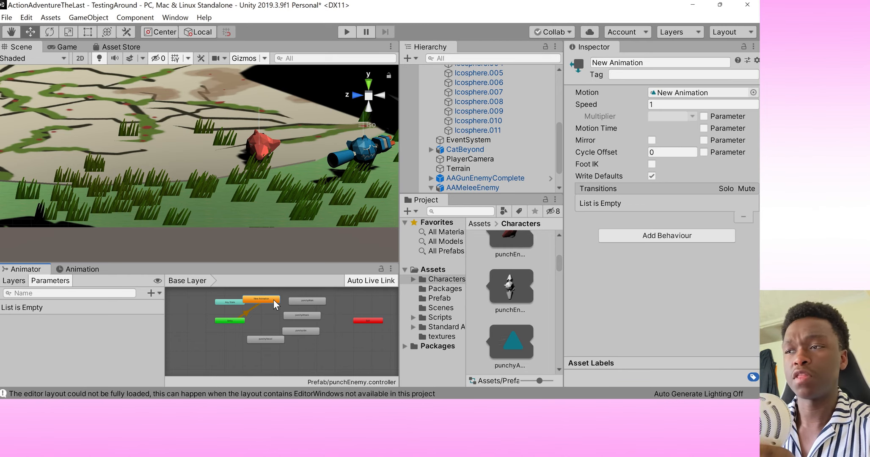
pyautogui.press('Delete')
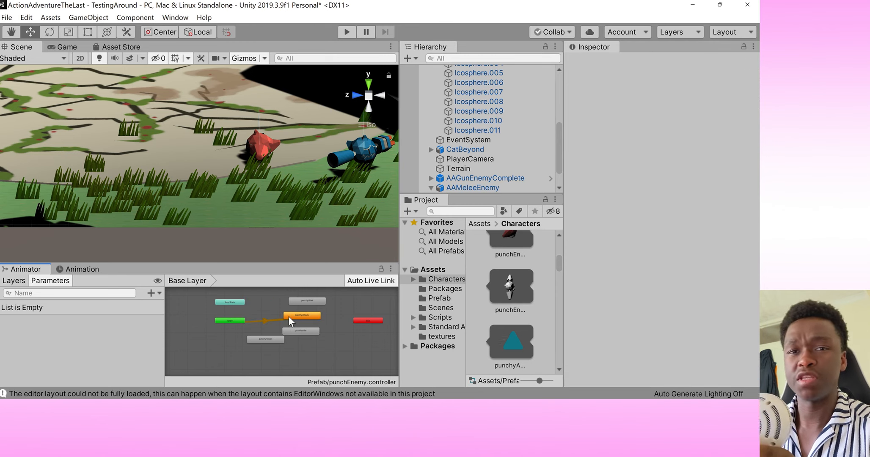
pyautogui.click(302, 314)
pyautogui.press('Delete')
pyautogui.moveTo(301, 330); pyautogui.dragTo(237, 337)
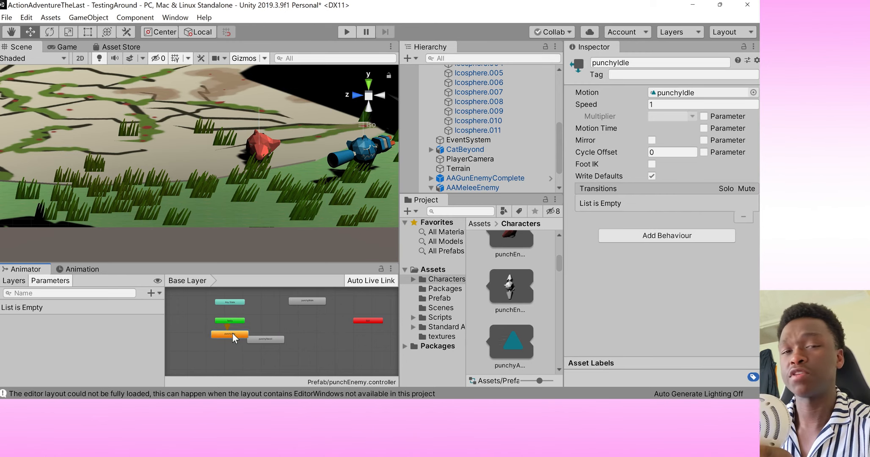
pyautogui.moveTo(273, 337); pyautogui.dragTo(365, 327)
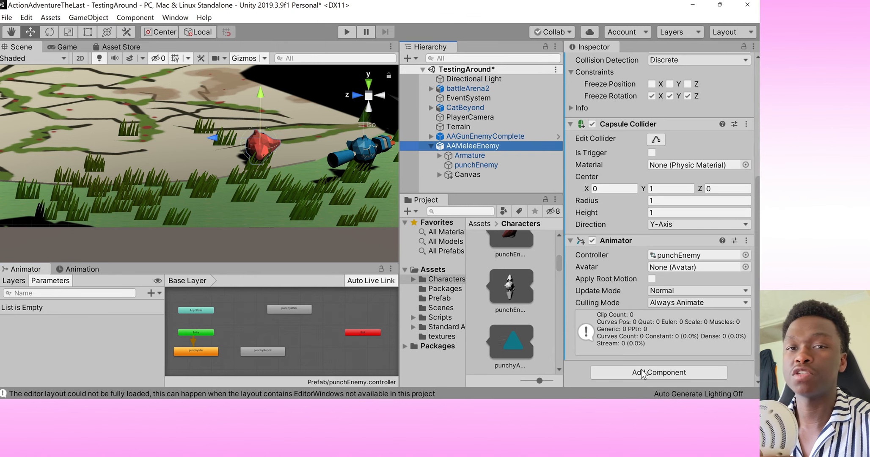
# Add the Enemy Health script with a Starting Health of 20 and the Enemy Hurt script to AAMeleeEnemy.
pyautogui.click(640, 368)
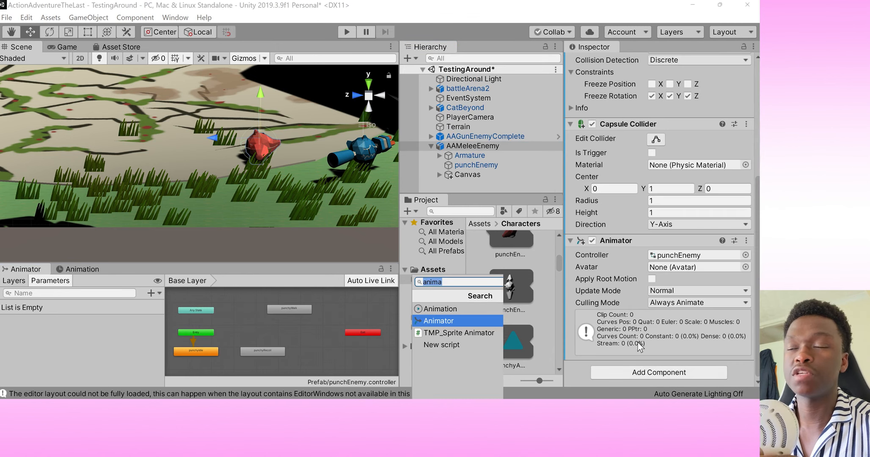
pyautogui.write('ene')
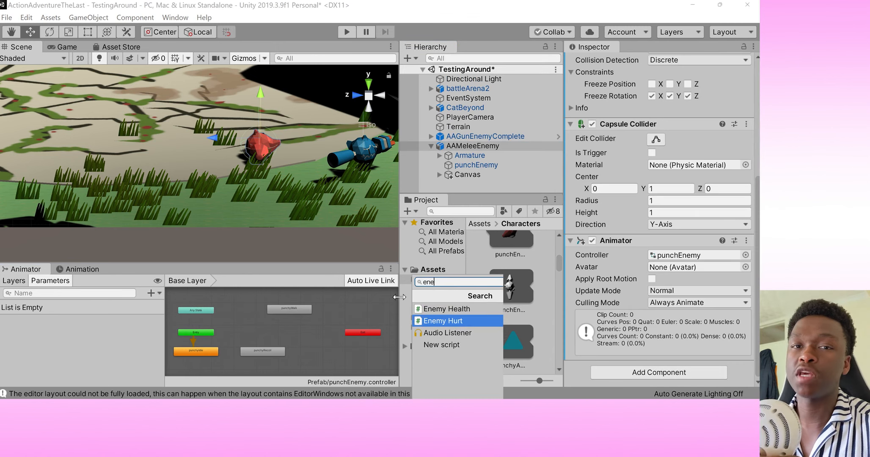
pyautogui.click(451, 311)
pyautogui.scroll(-3, 672, 348)
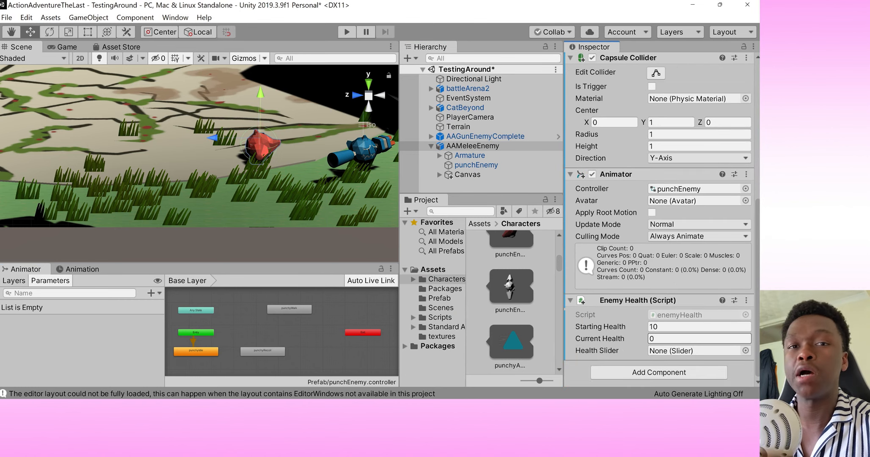
pyautogui.click(659, 372)
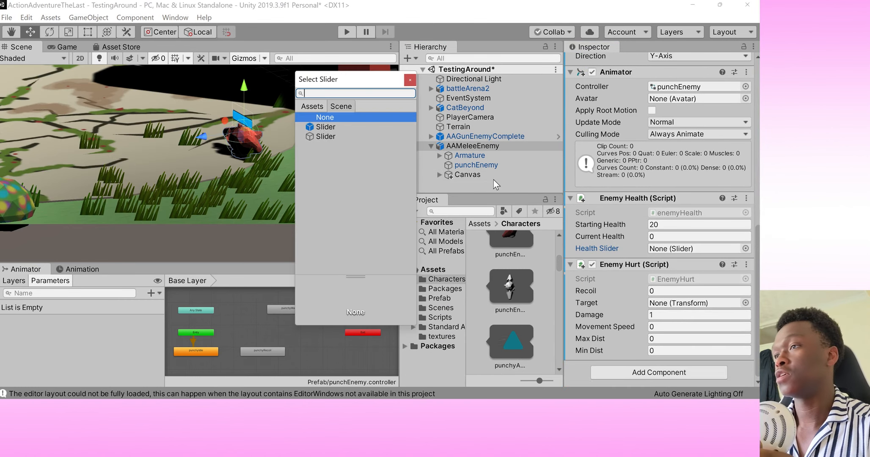
# Assign the Slider inside AAMeleeEnemy's Canvas as the Health Slider of its Enemy Health script.
pyautogui.click(474, 178)
pyautogui.click(467, 176)
pyautogui.click(439, 174)
pyautogui.click(253, 149)
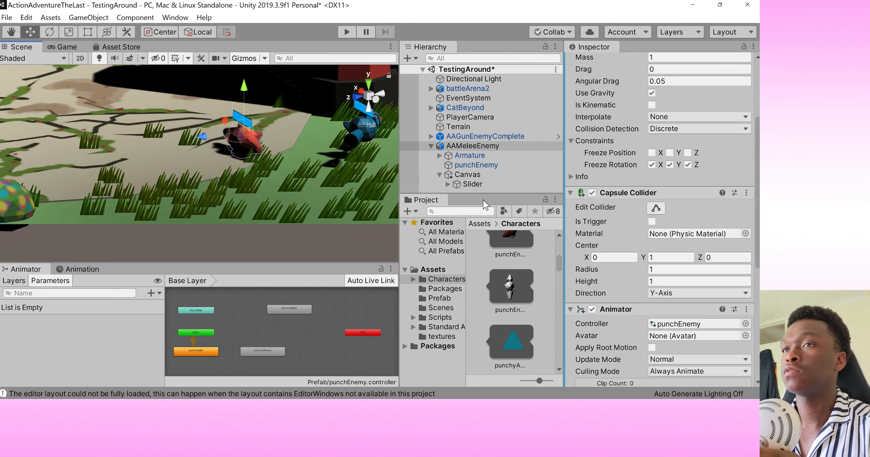
pyautogui.scroll(-6, 717, 310)
pyautogui.moveTo(471, 184); pyautogui.dragTo(670, 254)
# Set the Enemy Hurt script's Recoil to 5 and assign CatBeyond as its Target.
pyautogui.click(658, 291)
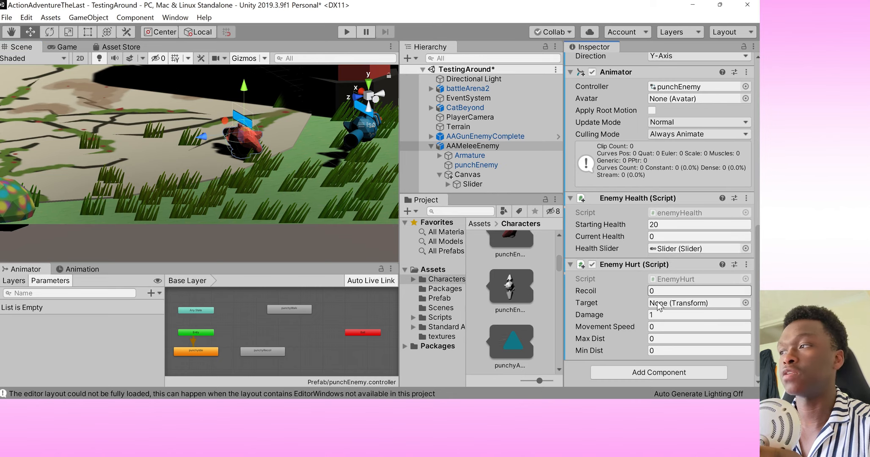
pyautogui.doubleClick(658, 291)
pyautogui.write('5')
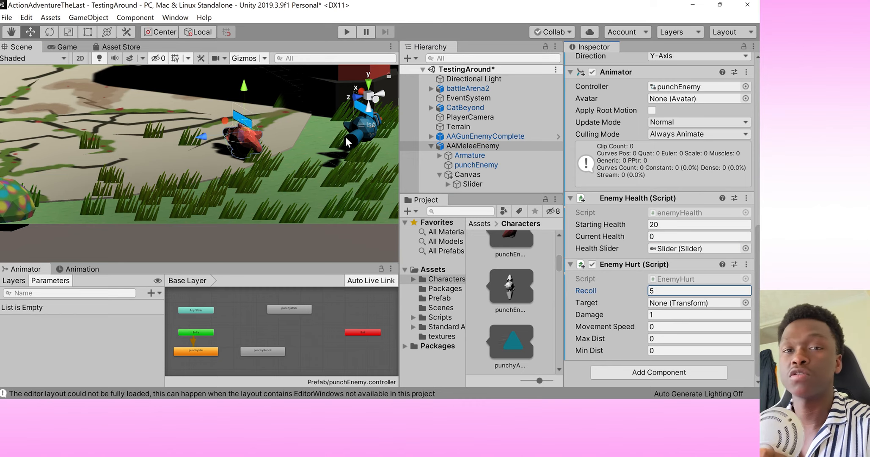
pyautogui.click(431, 145)
pyautogui.moveTo(464, 109); pyautogui.dragTo(690, 305)
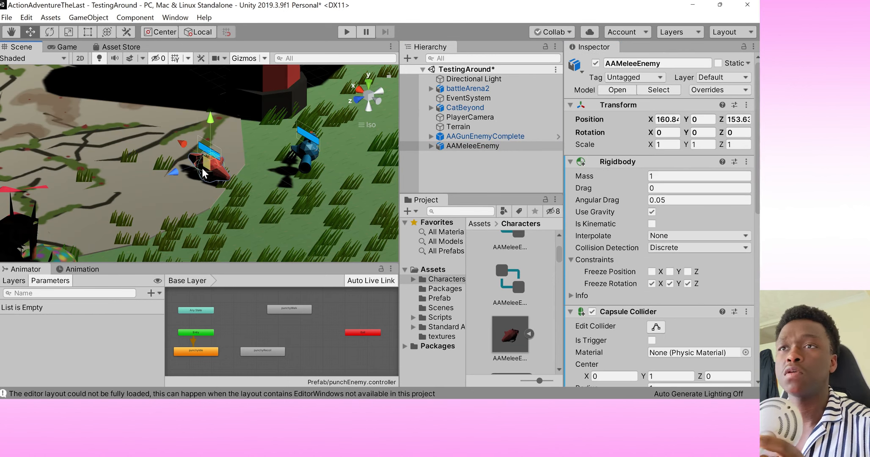
# Add a Trigger parameter named hurtRecoil to the punchEnemy animator controller.
pyautogui.click(151, 293)
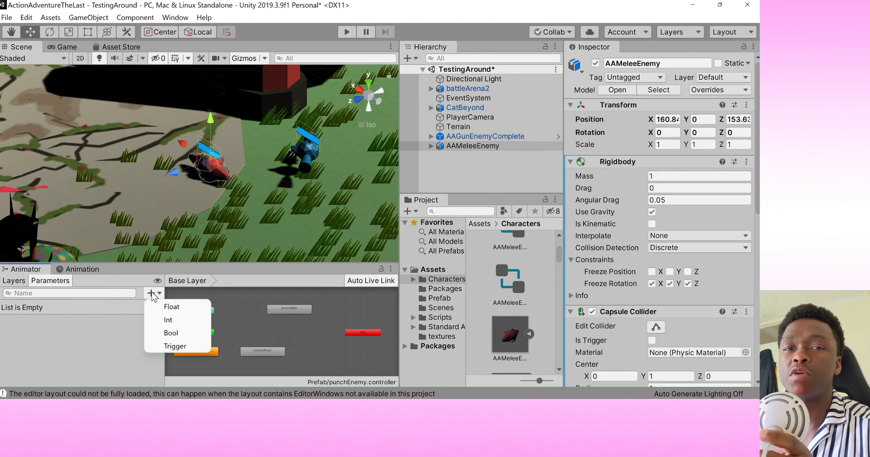
pyautogui.click(185, 346)
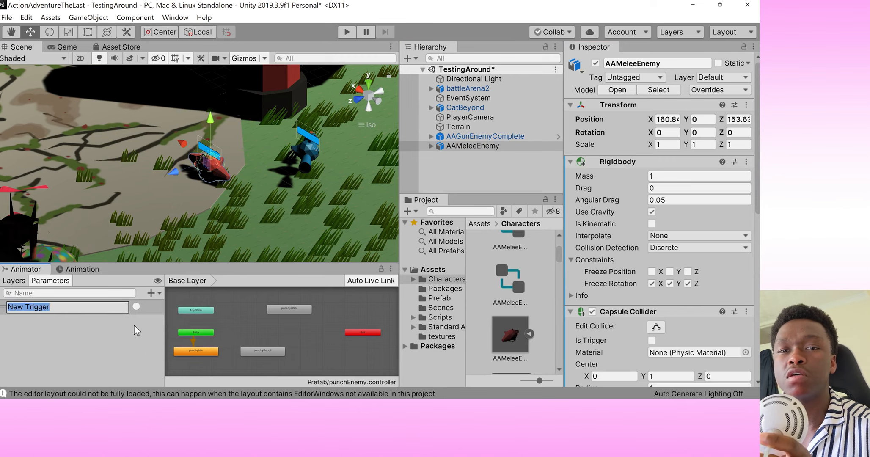
pyautogui.write('hurtRa')
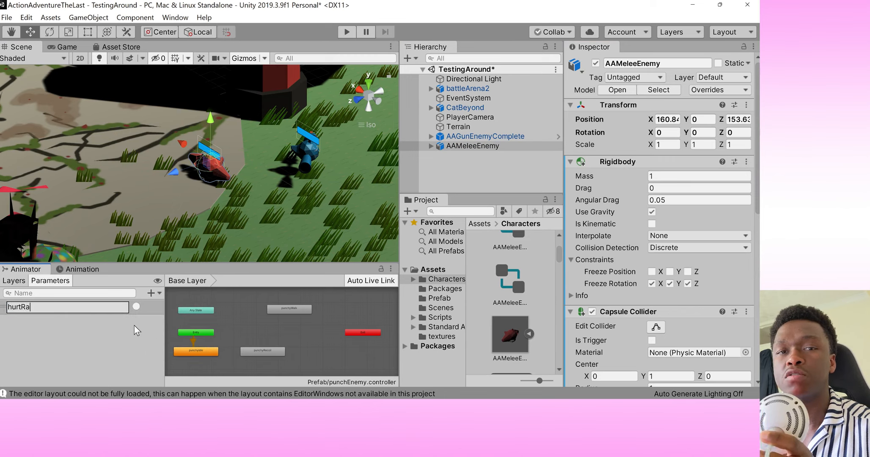
pyautogui.press('BackSpace')
pyautogui.write('ecoil')
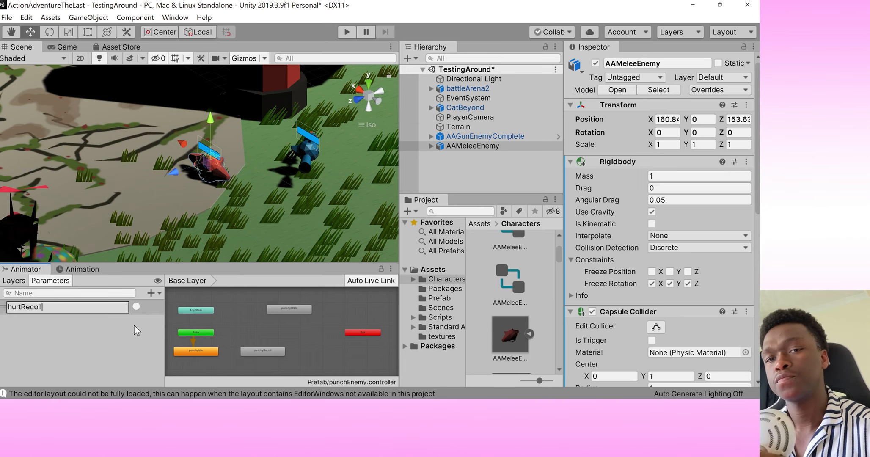
pyautogui.press('Return')
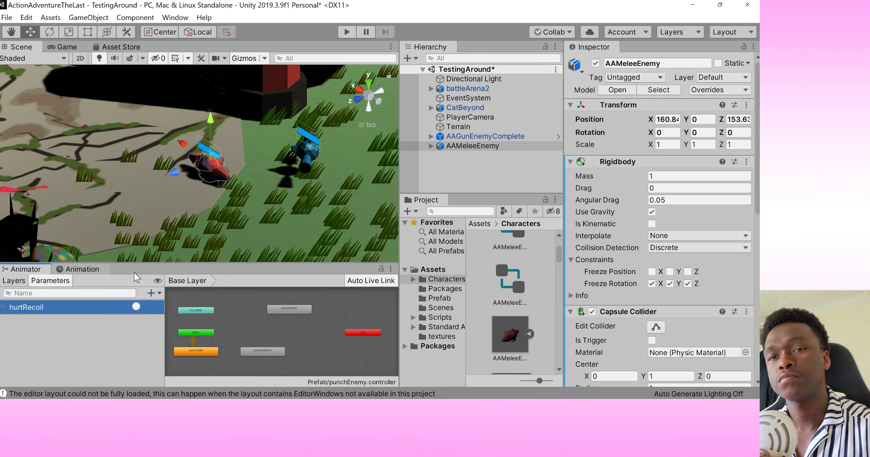
# Switch to Visual Studio and review how EnemyHurt.cs declares and fetches its Animator and sets the hurtRecoil trigger on hits.
pyautogui.click(220, 173)
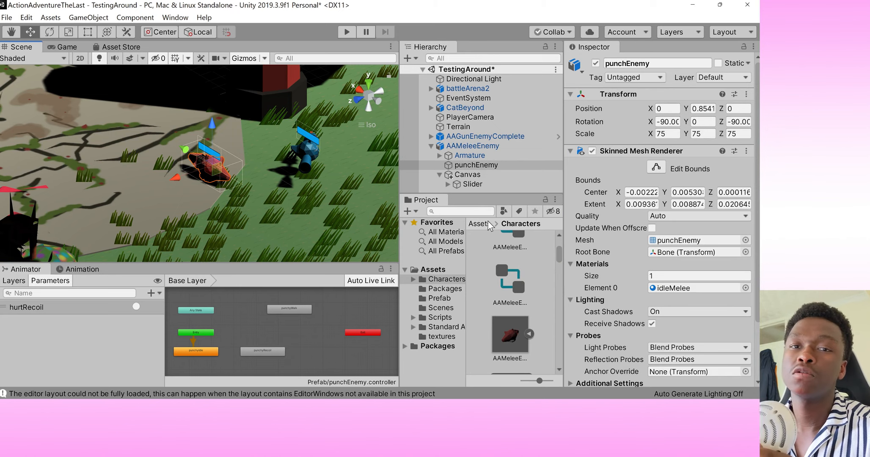
pyautogui.click(310, 157)
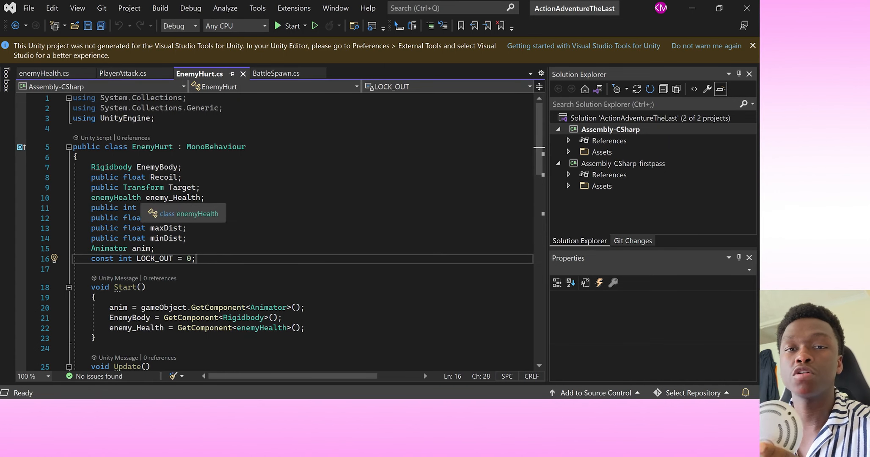
pyautogui.moveTo(91, 248); pyautogui.dragTo(154, 249)
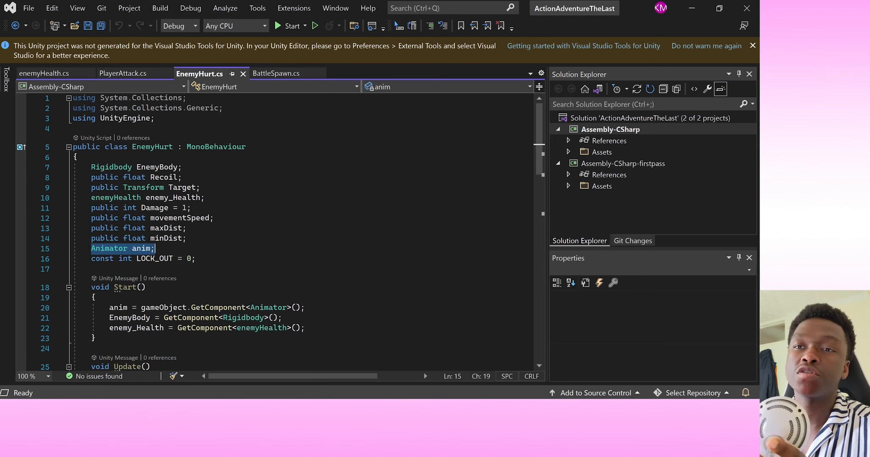
pyautogui.scroll(-2, 279, 232)
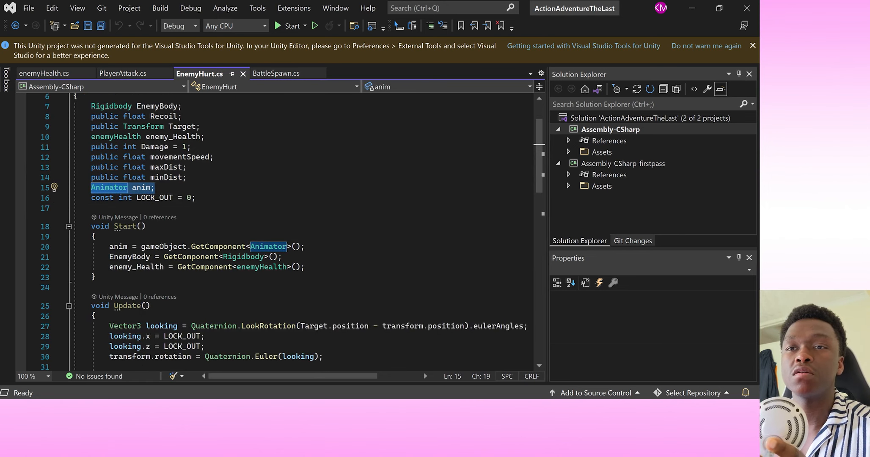
pyautogui.moveTo(109, 247); pyautogui.dragTo(228, 246)
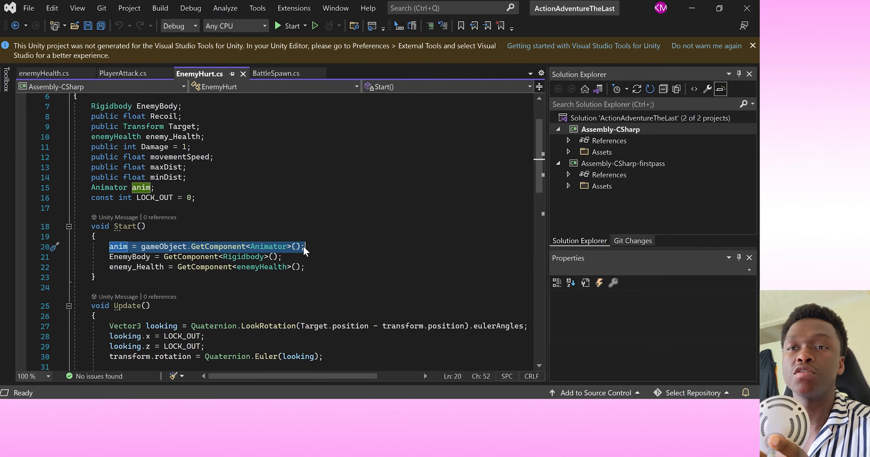
pyautogui.scroll(-7, 275, 232)
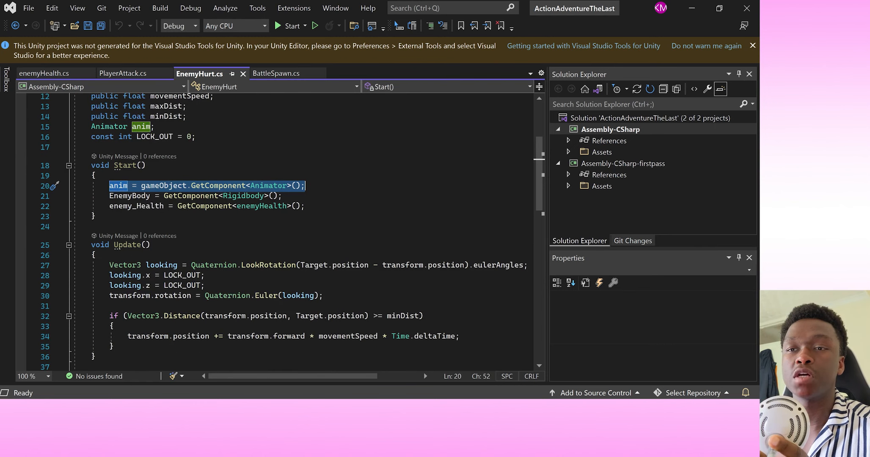
pyautogui.scroll(-2, 275, 233)
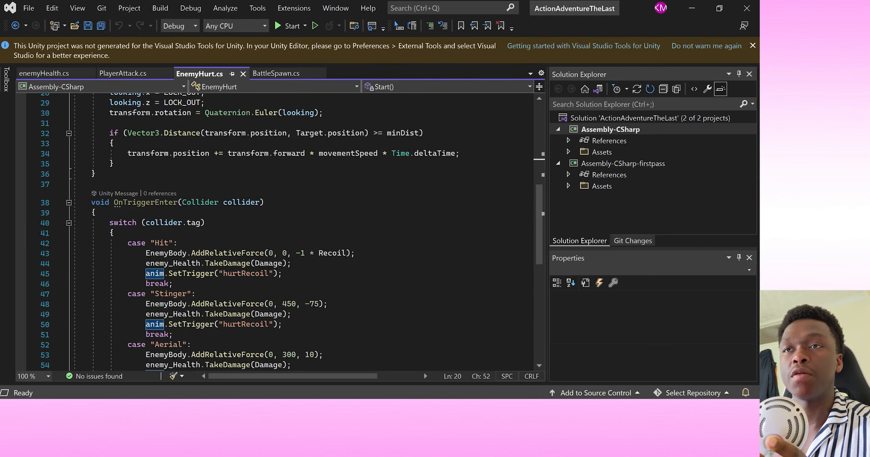
# Review the hurtRecoil trigger calls in the Hit, Stinger and Aerial cases of EnemyHurt.cs's OnTriggerEnter method.
pyautogui.click(142, 243)
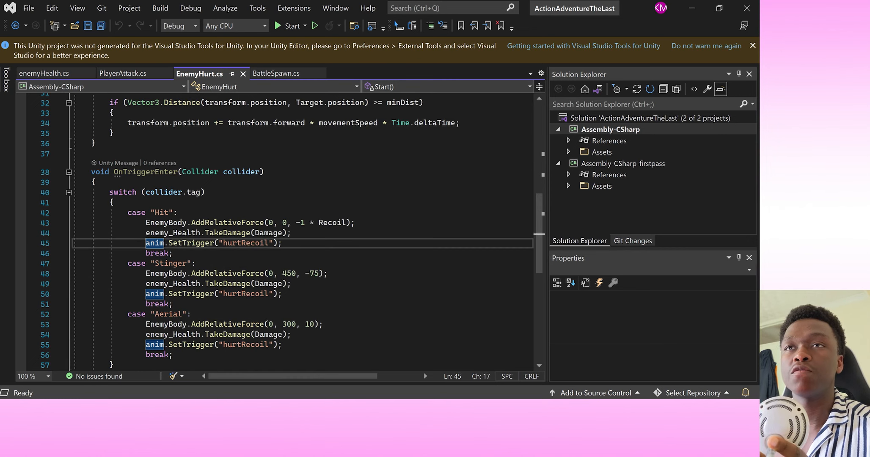
pyautogui.scroll(-2, 141, 237)
pyautogui.click(142, 233)
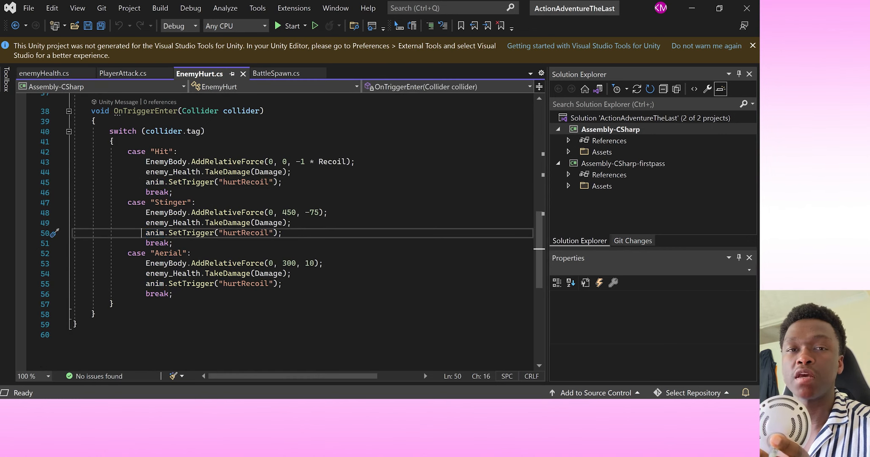
pyautogui.click(145, 283)
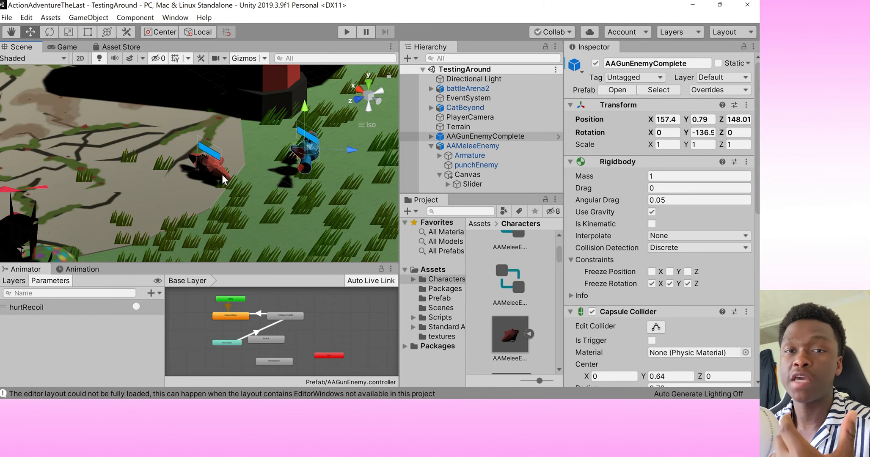
# Switch to Unity and delete the transition from punchyIdle to punchyRecoil in AAMeleeEnemy's animator controller.
pyautogui.click(222, 174)
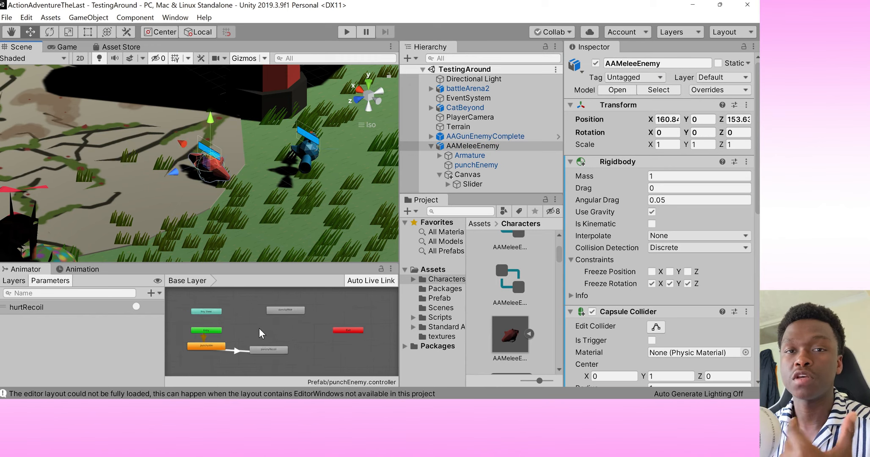
pyautogui.click(261, 317)
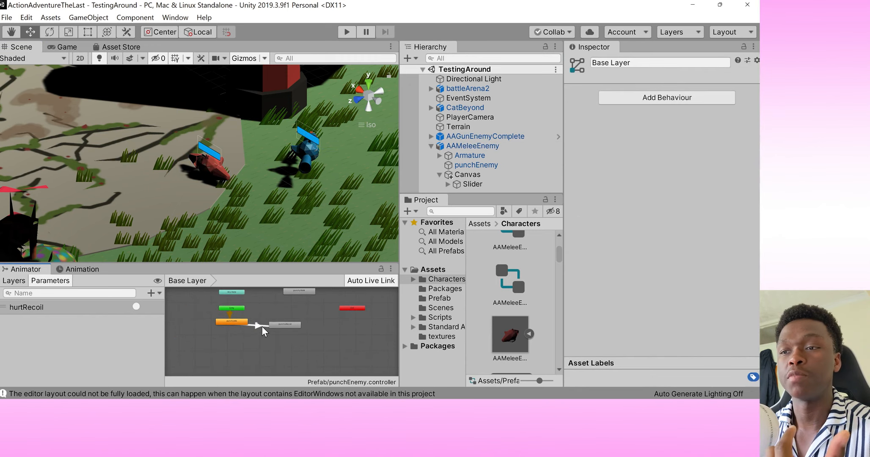
pyautogui.click(258, 325)
pyautogui.press('Delete')
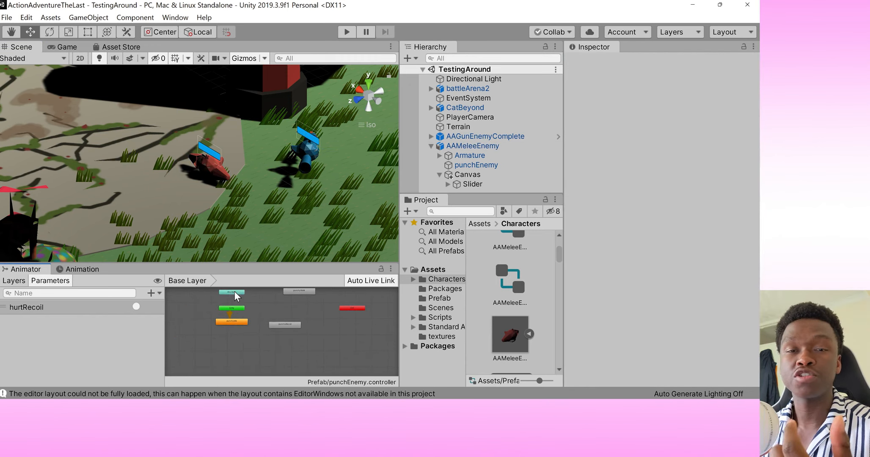
# Create transitions from Any State to punchyRecoil and from punchyRecoil to punchyIdle, placing the punchyRecoil state beside the Entry node.
pyautogui.rightClick(234, 290)
pyautogui.click(279, 297)
pyautogui.click(285, 323)
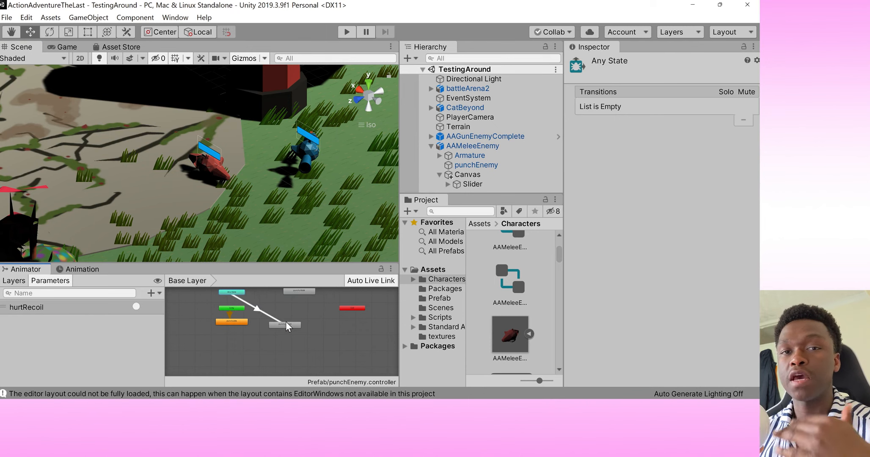
pyautogui.moveTo(285, 323); pyautogui.dragTo(213, 309)
pyautogui.rightClick(204, 306)
pyautogui.click(231, 313)
pyautogui.click(232, 321)
# Add hurtRecoil as the condition of the Any State to punchyRecoil transition and check the punchyRecoil to punchyIdle transition.
pyautogui.click(212, 296)
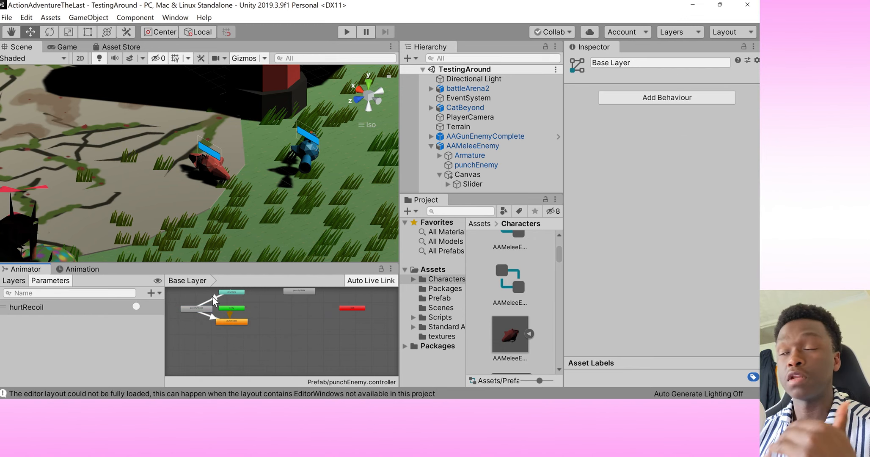
pyautogui.click(216, 297)
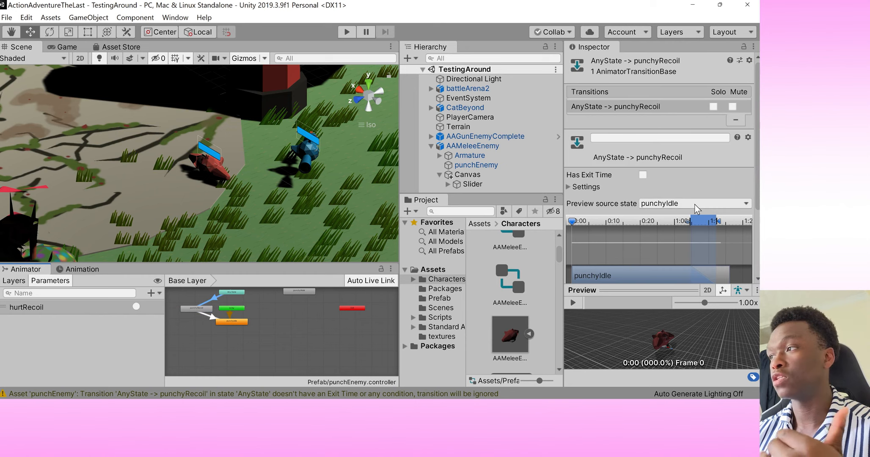
pyautogui.scroll(-2, 676, 258)
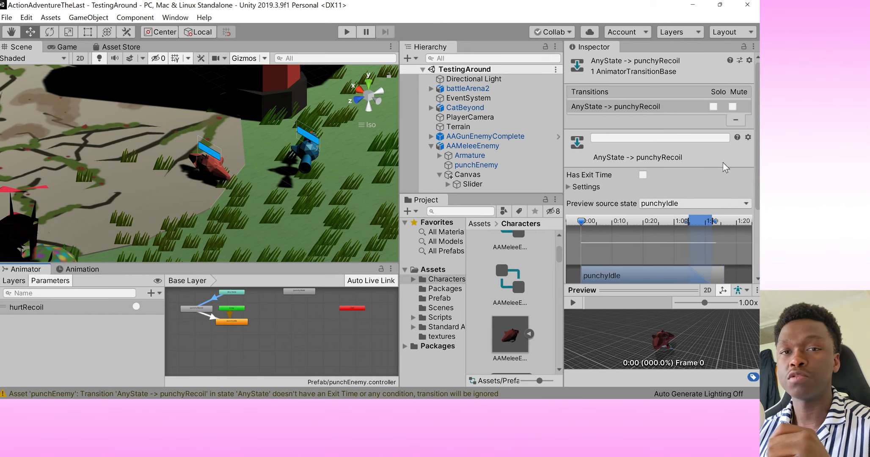
pyautogui.scroll(-5, 731, 161)
pyautogui.click(720, 247)
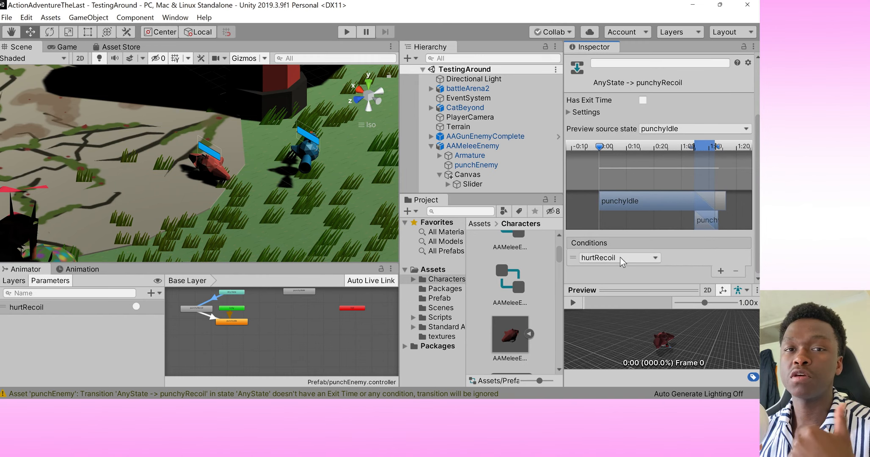
pyautogui.click(211, 318)
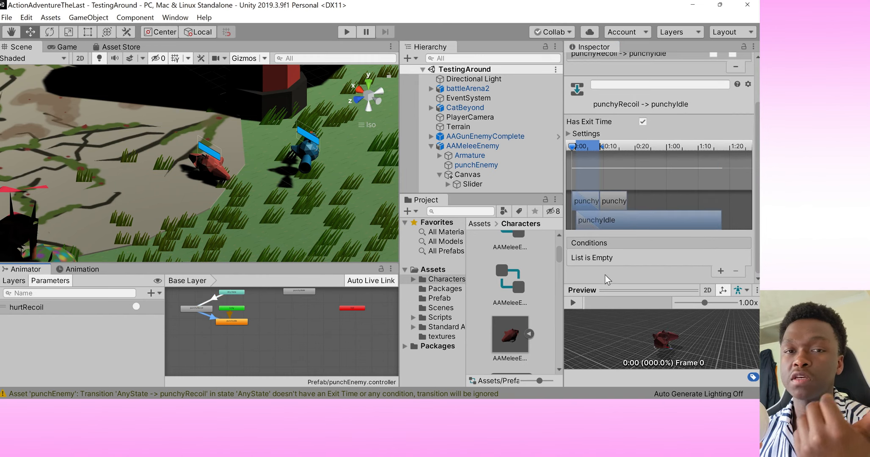
# Play-test the scene by attacking the melee enemy to check its recoil animation, and stop the game.
pyautogui.hotkey('ctrl', 'p')
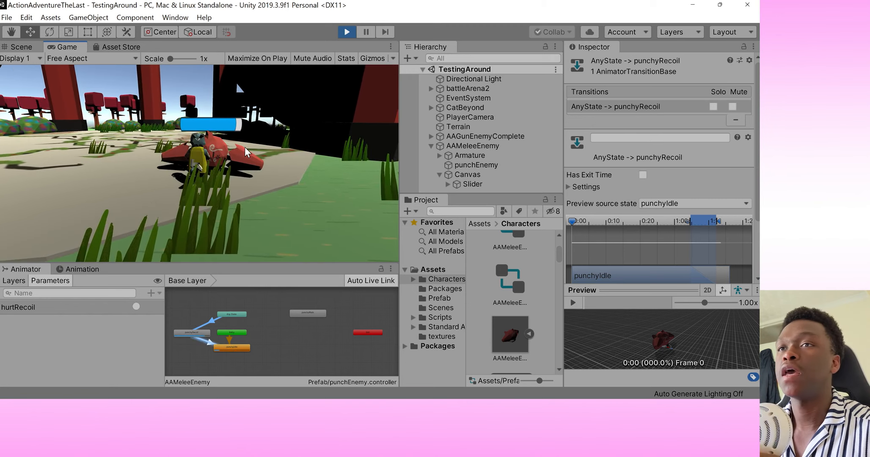
pyautogui.click(245, 147)
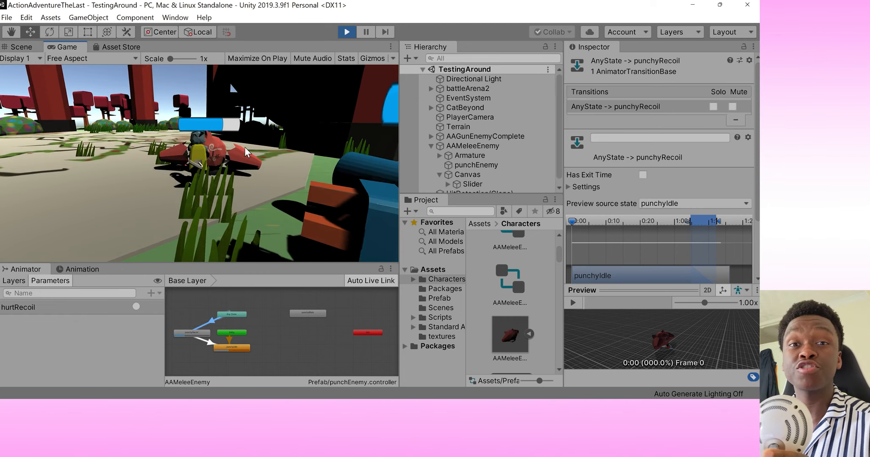
pyautogui.click(244, 147)
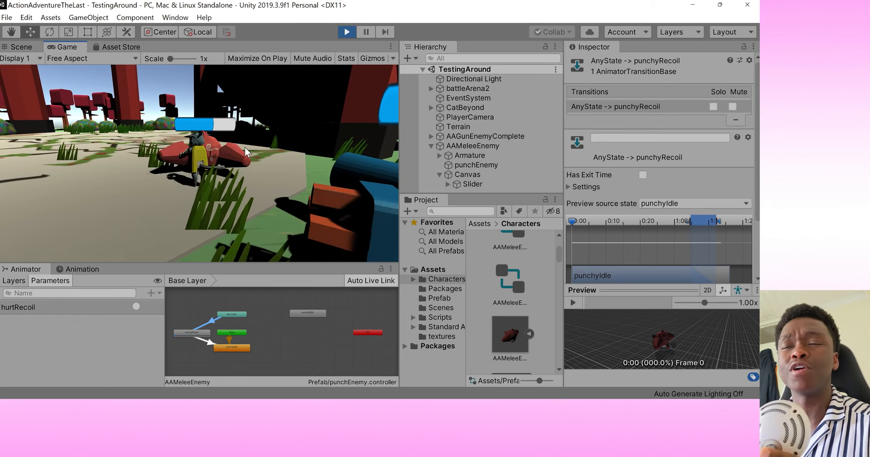
pyautogui.click(347, 32)
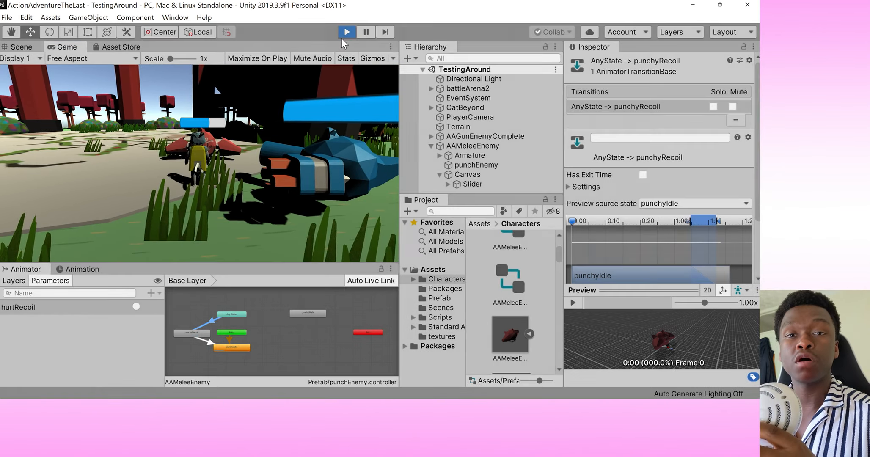
# Preview the punchyRecoil clip and check its frame range in the AAMeleeEnemy model's animation import settings.
pyautogui.moveTo(203, 196); pyautogui.dragTo(122, 190, button='right')
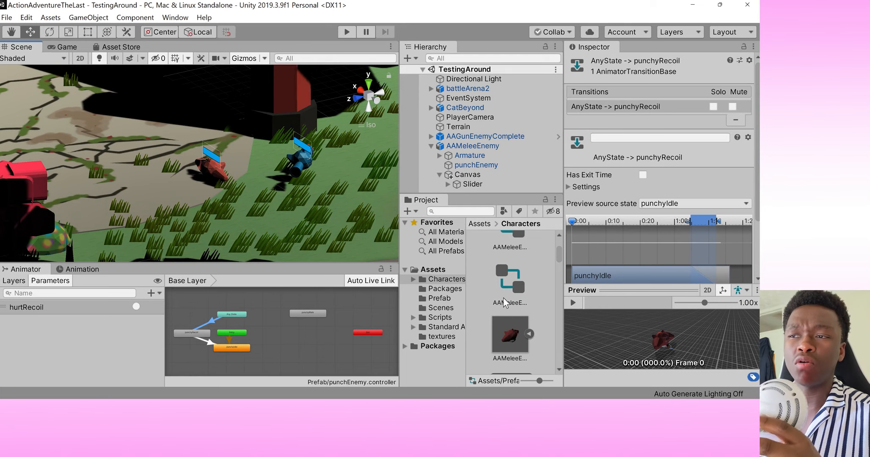
pyautogui.click(502, 328)
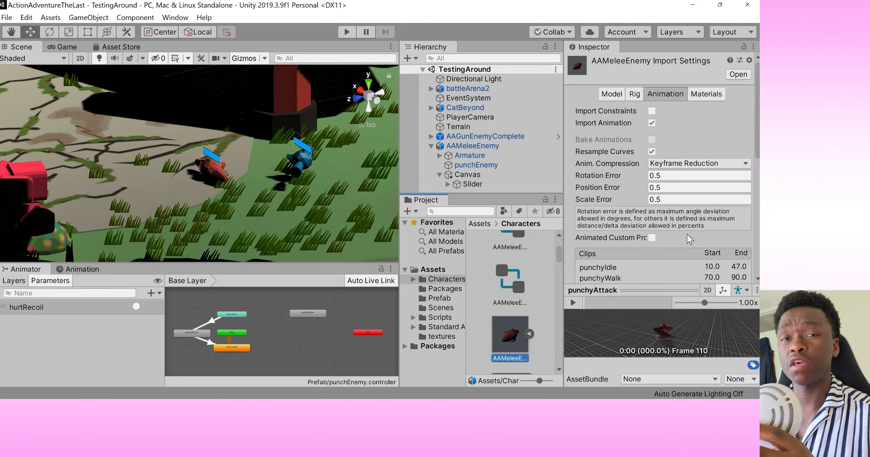
pyautogui.scroll(-5, 690, 224)
pyautogui.scroll(8, 690, 224)
pyautogui.scroll(-5, 669, 241)
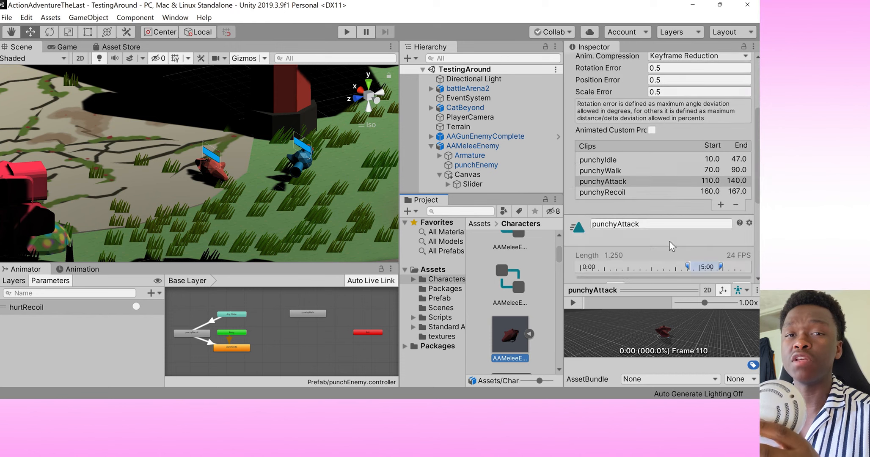
pyautogui.click(609, 193)
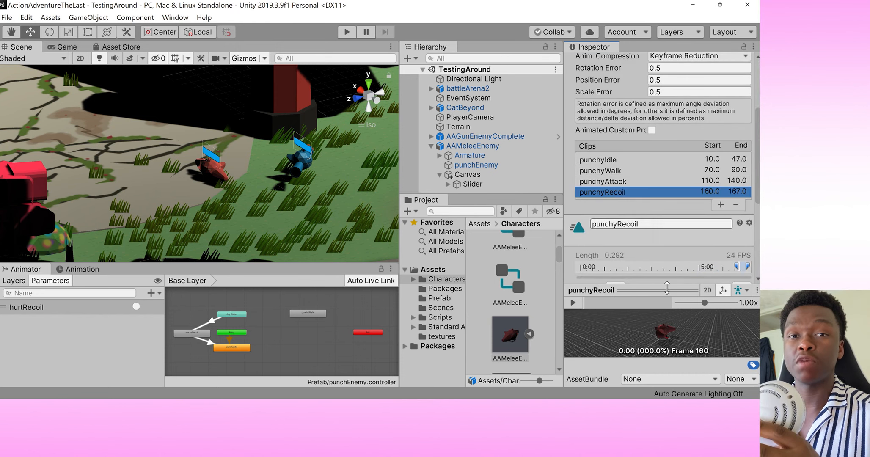
pyautogui.click(571, 304)
pyautogui.click(573, 303)
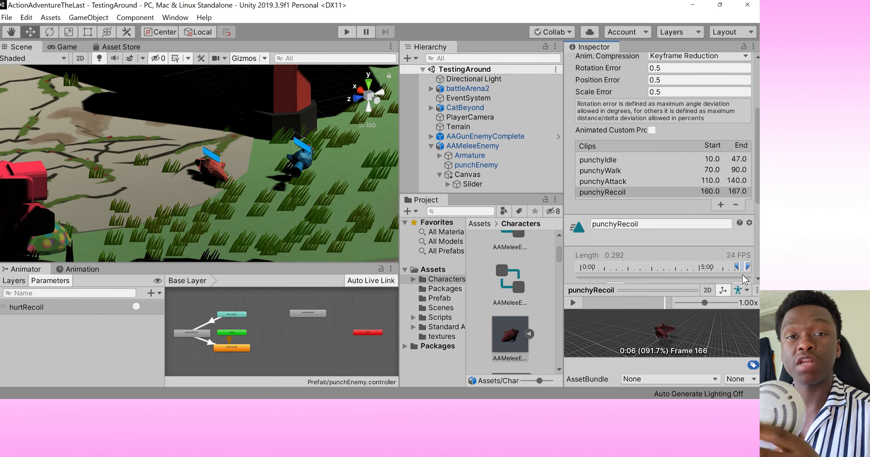
pyautogui.moveTo(745, 270); pyautogui.dragTo(750, 270)
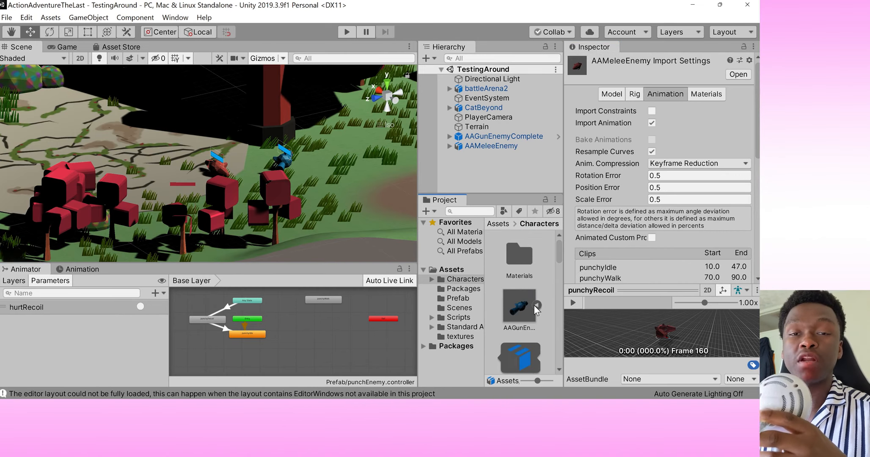
# Duplicate the AAMeleeEnemy model's punchyRecoil animation as a standalone editable clip in the Characters folder.
pyautogui.scroll(-3, 520, 279)
pyautogui.scroll(-5, 522, 280)
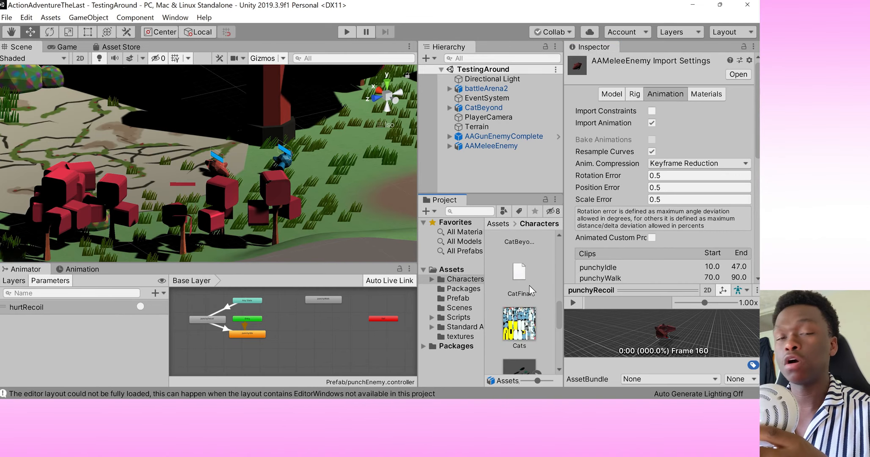
pyautogui.scroll(3, 534, 286)
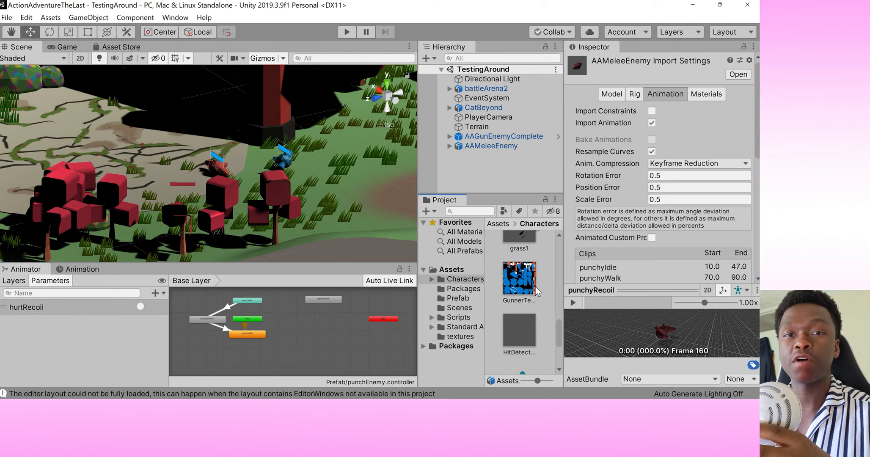
pyautogui.scroll(2, 534, 285)
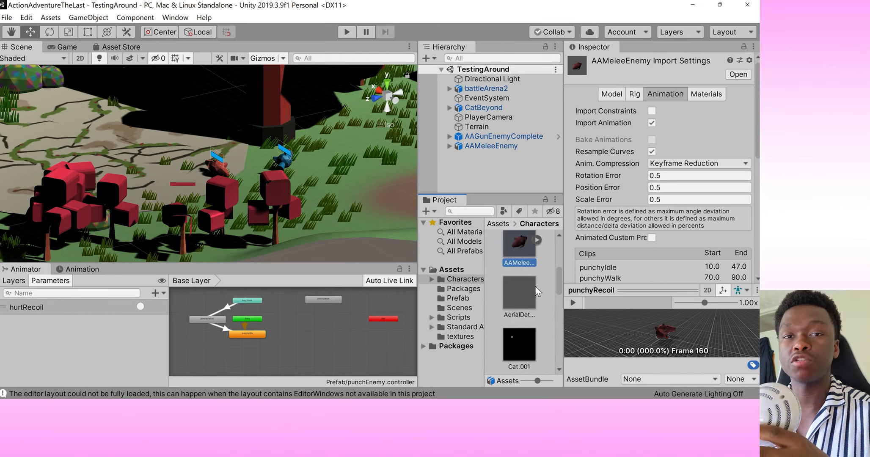
pyautogui.scroll(-6, 534, 286)
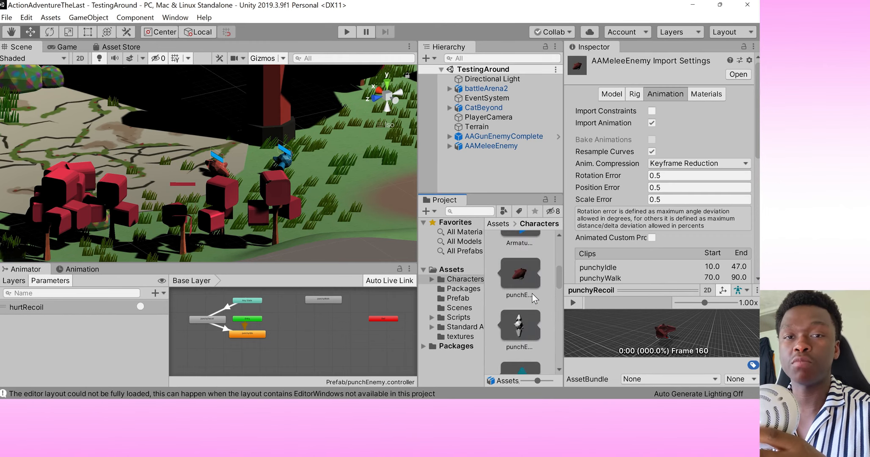
pyautogui.scroll(1, 526, 285)
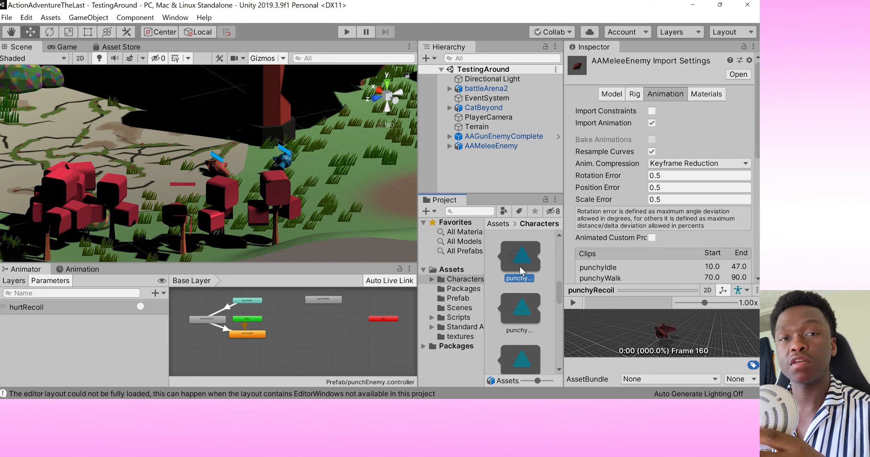
pyautogui.click(519, 266)
pyautogui.click(520, 308)
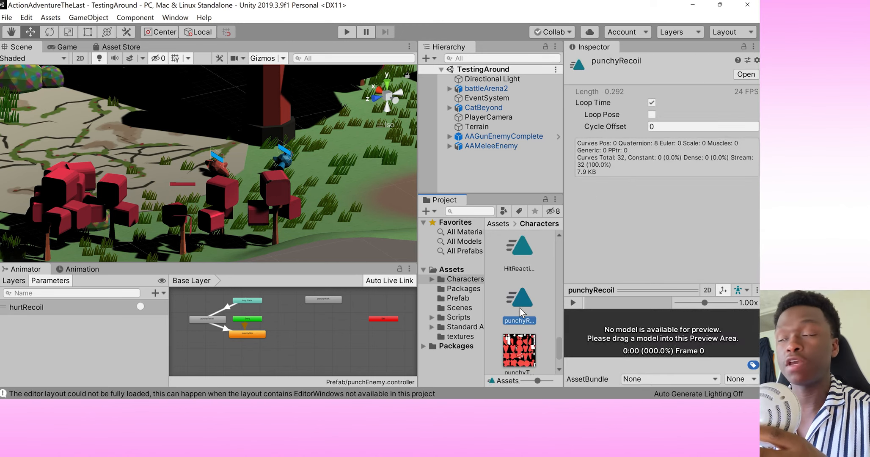
# Add the standalone punchyRecoil clip to the punchEnemy animator controller as a state named punchyRecoilRW.
pyautogui.moveTo(522, 297); pyautogui.dragTo(308, 319)
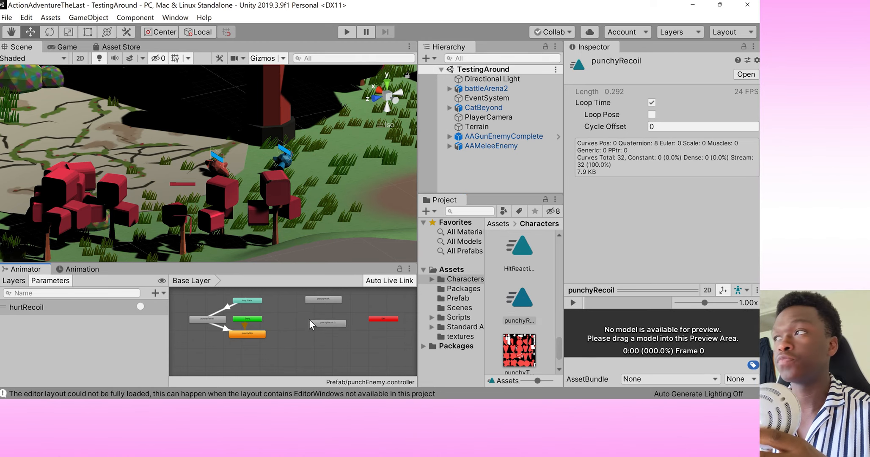
pyautogui.click(338, 323)
pyautogui.doubleClick(641, 62)
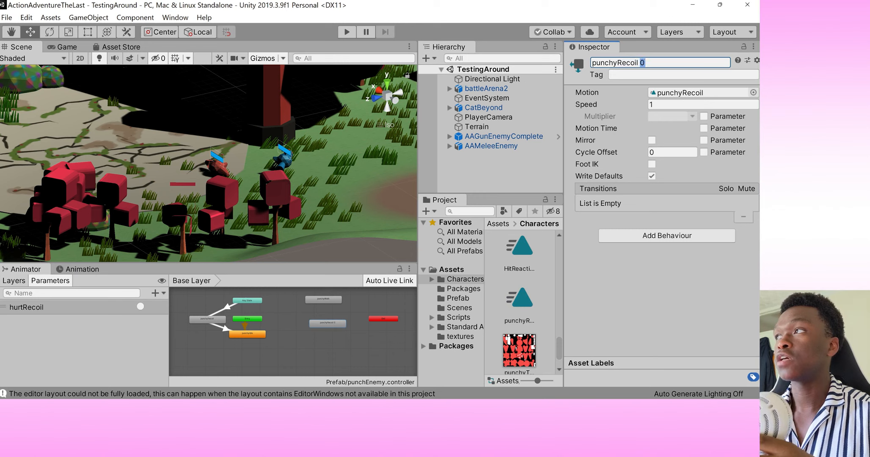
pyautogui.press('BackSpace')
pyautogui.press('BackSpace')
pyautogui.write('RW')
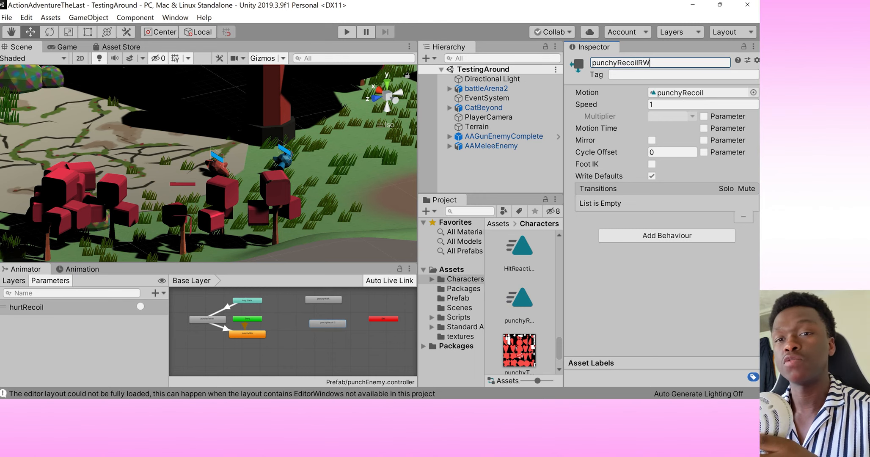
pyautogui.press('Return')
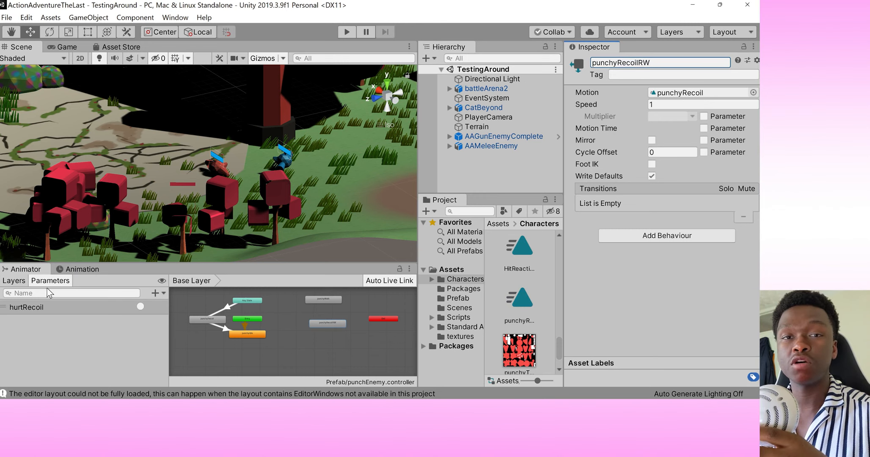
# Open the editable punchyRecoil clip's keyframes in the Animation window.
pyautogui.click(59, 269)
pyautogui.click(72, 294)
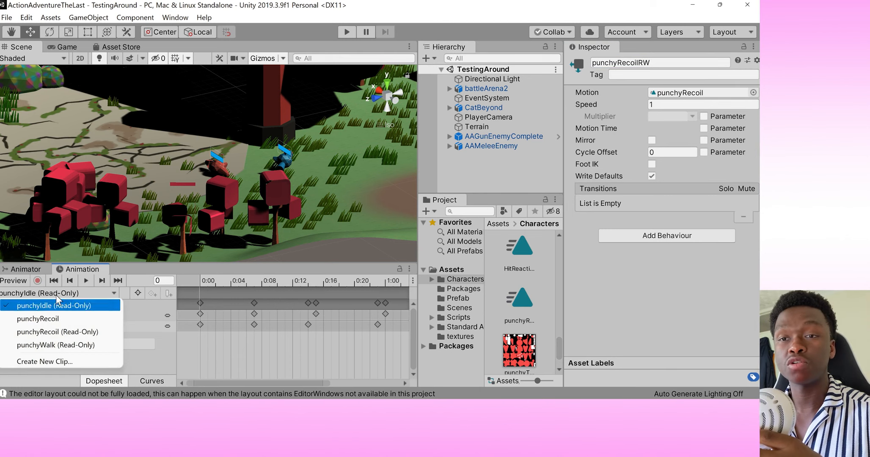
pyautogui.click(63, 320)
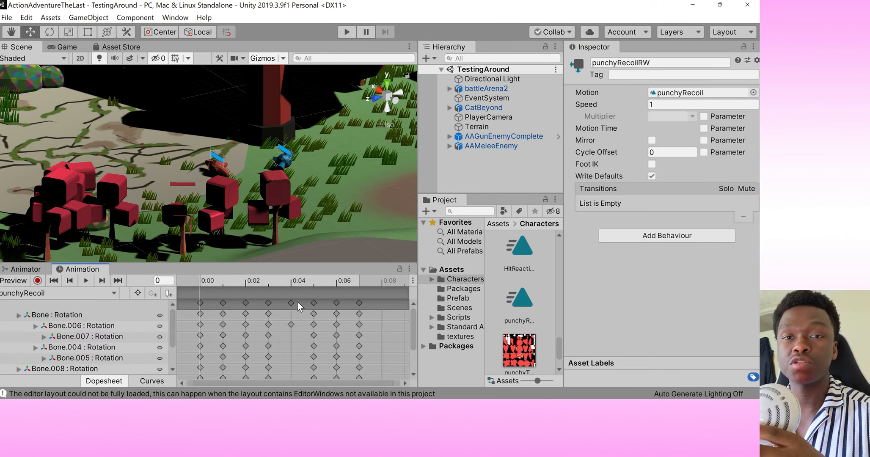
pyautogui.scroll(-3, 292, 313)
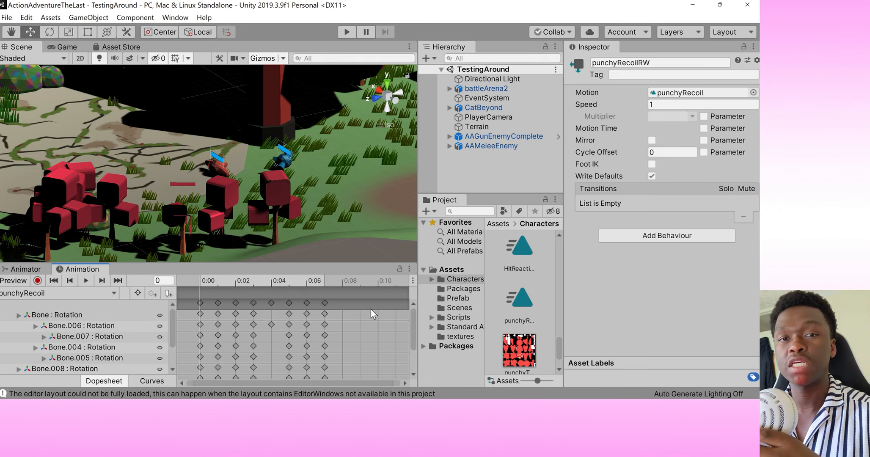
# Turn on keyframe recording for the punchyRecoil clip with the playhead at frame 0.
pyautogui.scroll(-1, 334, 325)
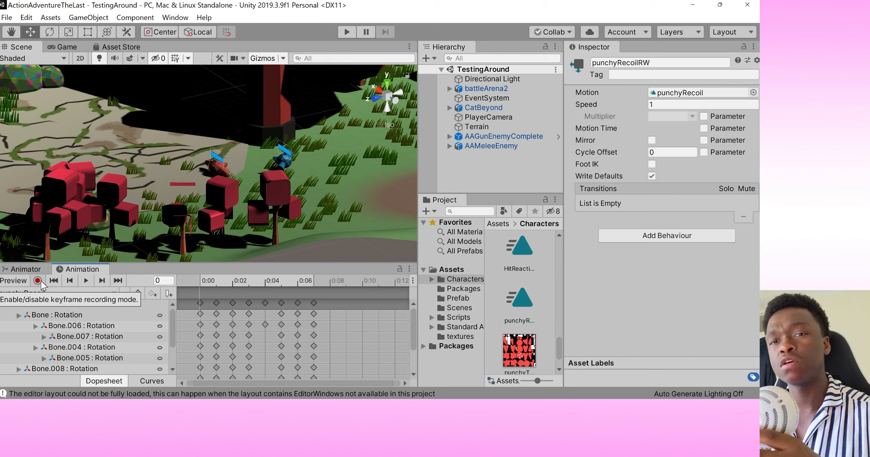
pyautogui.click(40, 281)
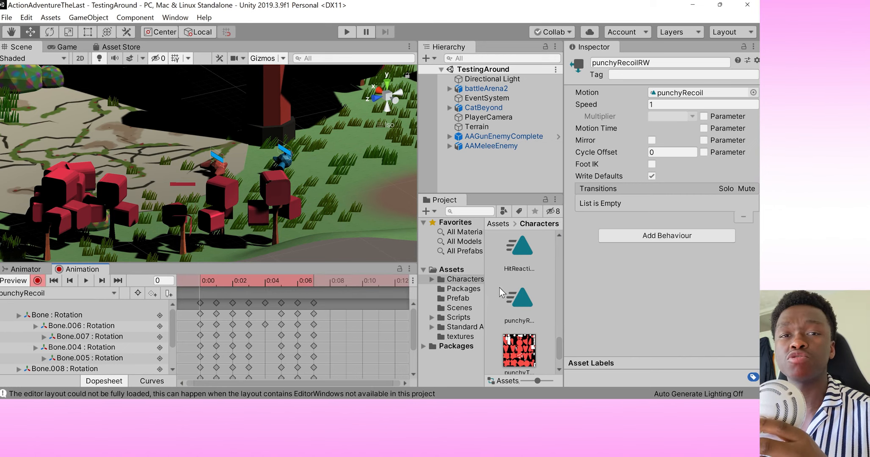
pyautogui.scroll(-1, 518, 280)
pyautogui.scroll(-3, 524, 286)
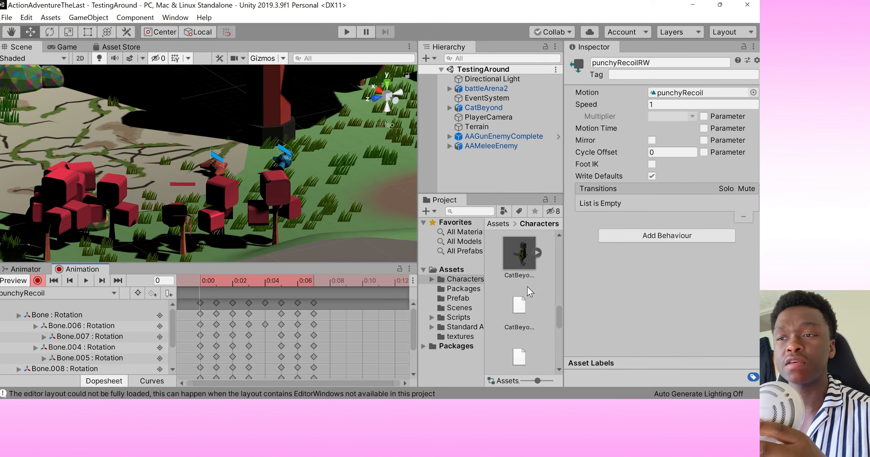
pyautogui.scroll(3, 527, 286)
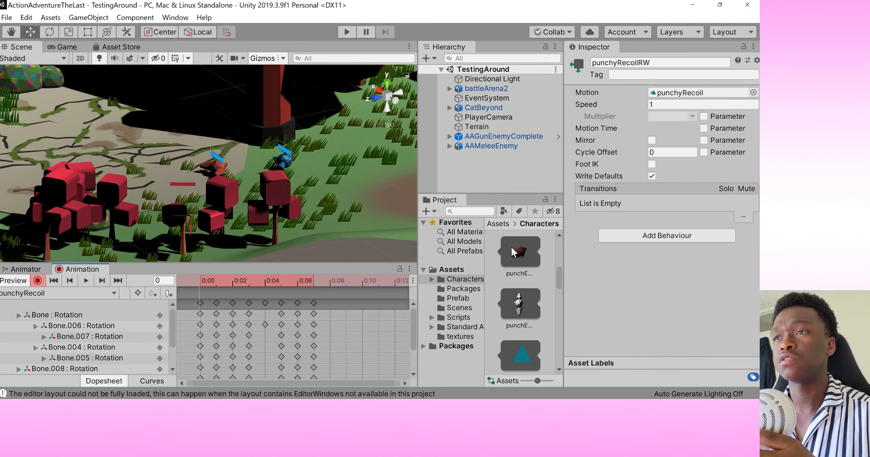
# Record the hurtPunchy material as Element 0 on the punchEnemy mesh inside AAMeleeEnemy.
pyautogui.click(493, 145)
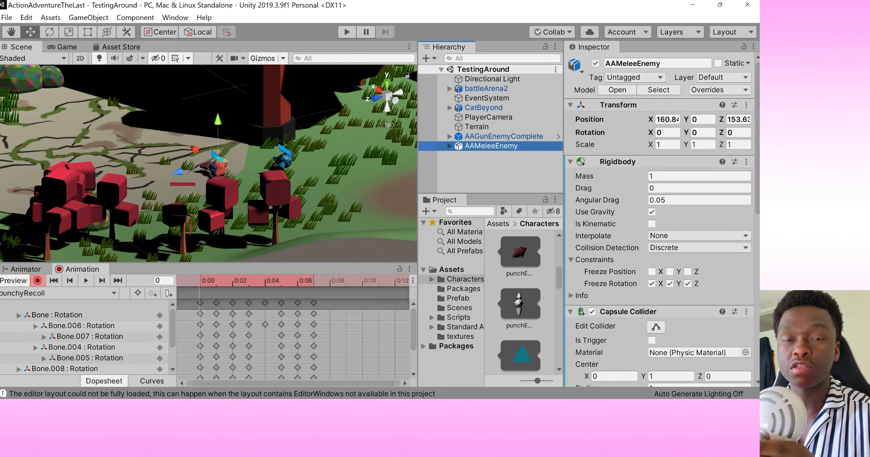
pyautogui.scroll(-5, 669, 207)
pyautogui.click(448, 146)
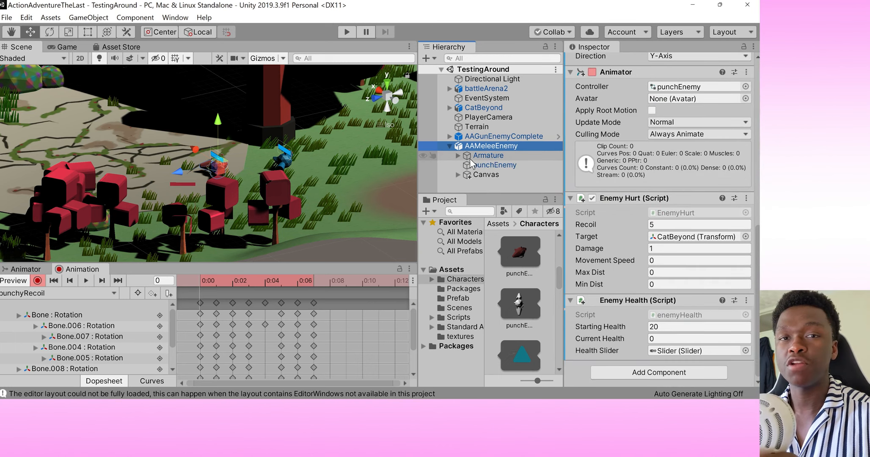
pyautogui.click(482, 164)
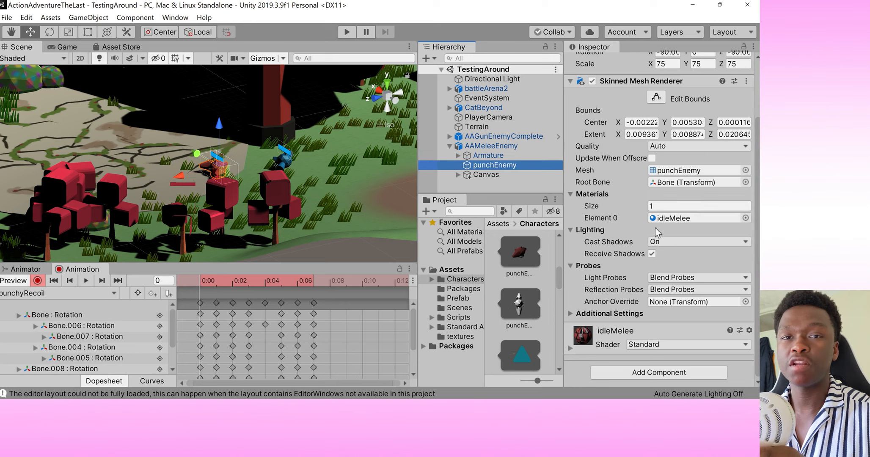
pyautogui.click(744, 218)
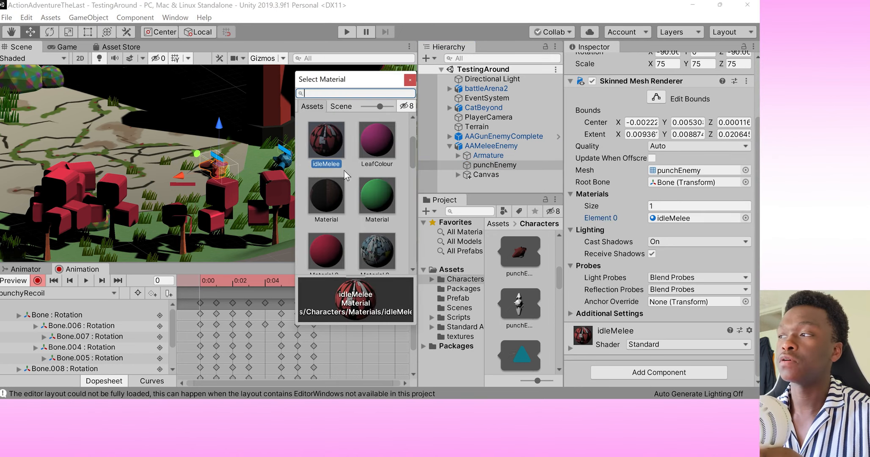
pyautogui.scroll(-6, 361, 181)
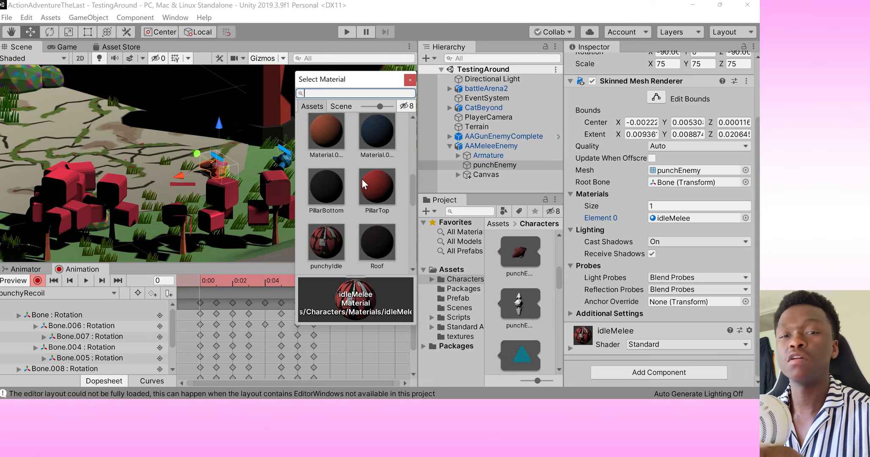
pyautogui.scroll(-1, 326, 203)
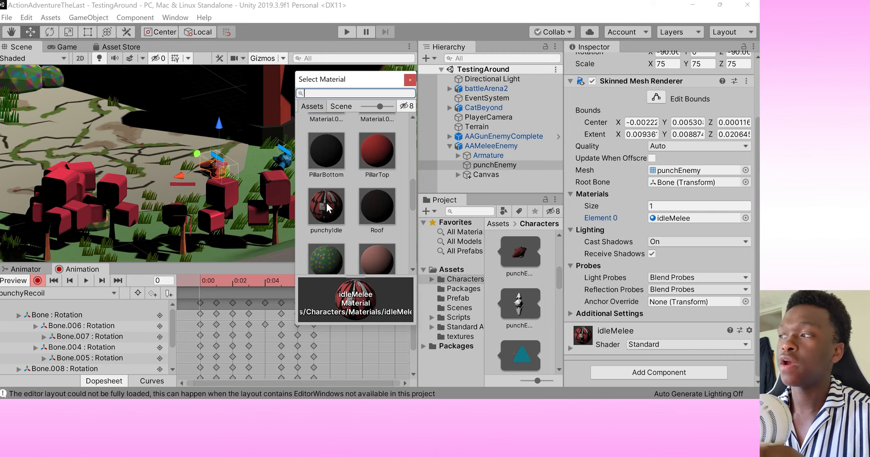
pyautogui.scroll(-10, 326, 203)
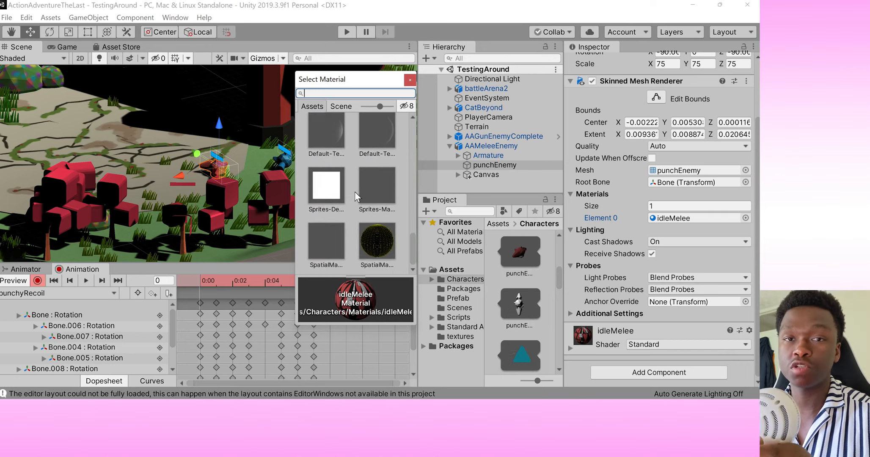
pyautogui.scroll(15, 362, 191)
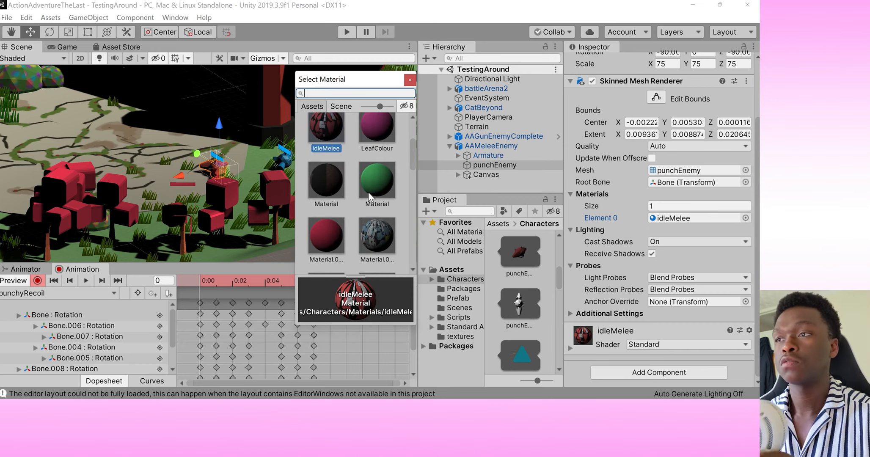
pyautogui.scroll(3, 369, 191)
pyautogui.click(377, 194)
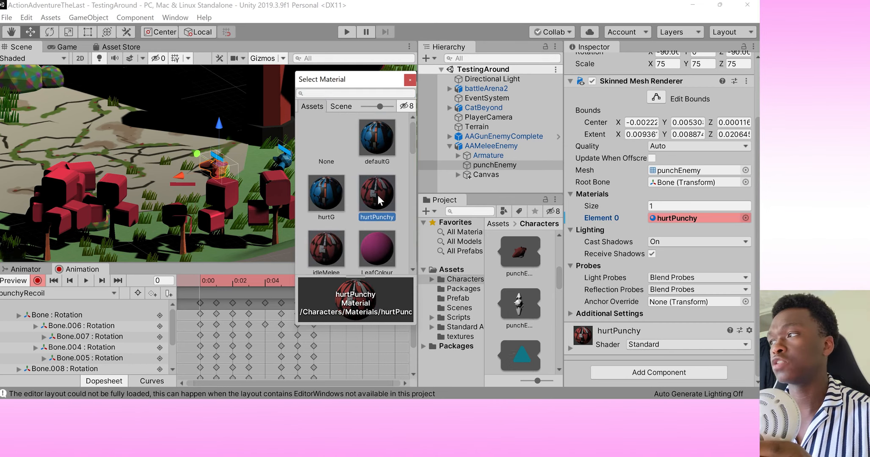
pyautogui.doubleClick(377, 194)
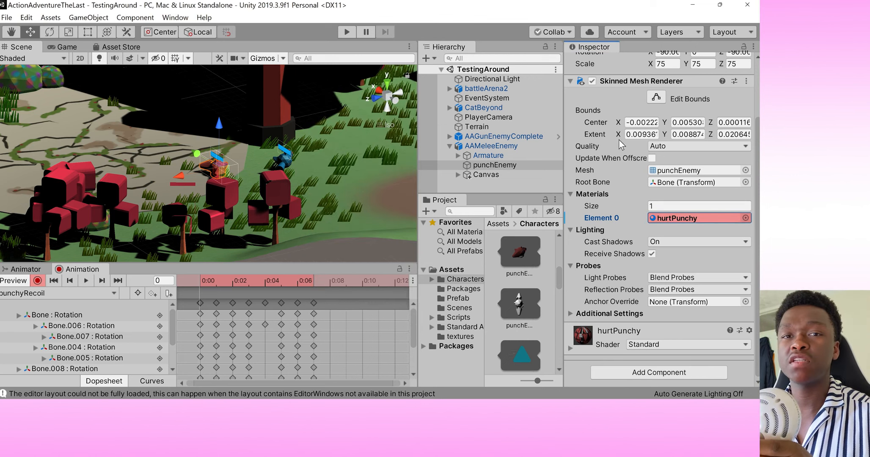
# Stop keyframe recording with hurtPunchy kept as the material, and preview the punchyRecoil clip on the melee enemy up close.
pyautogui.click(745, 218)
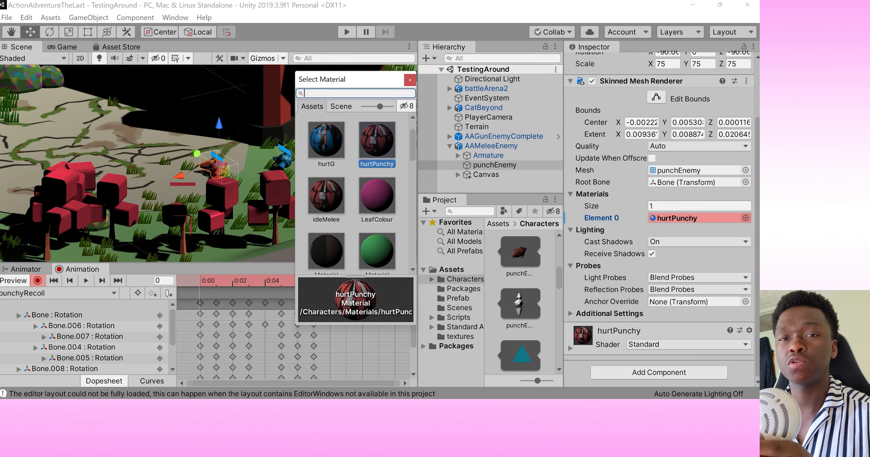
pyautogui.doubleClick(364, 196)
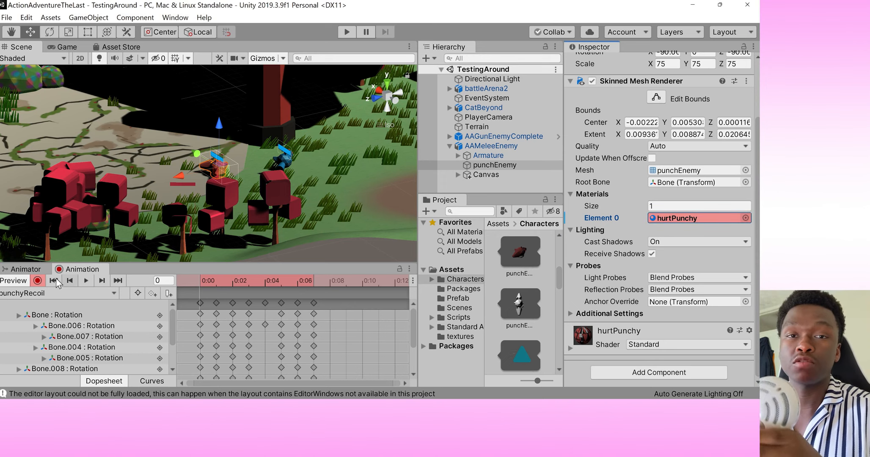
pyautogui.click(37, 280)
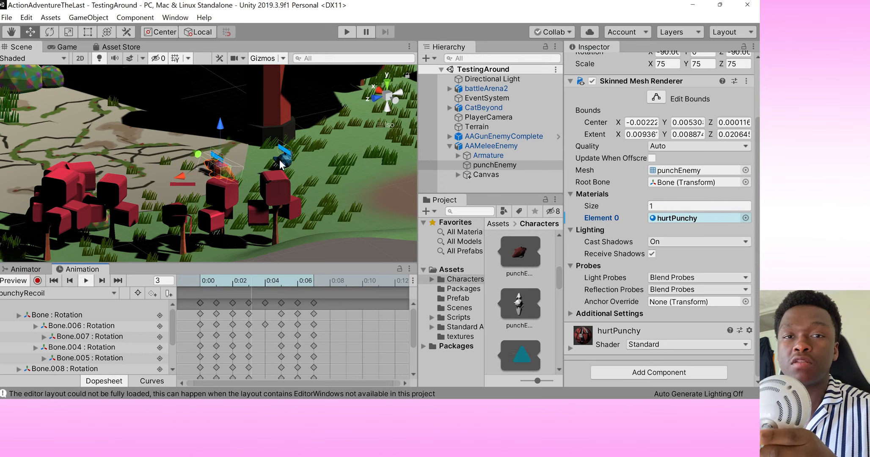
pyautogui.moveTo(254, 199); pyautogui.dragTo(297, 190, button='right')
pyautogui.scroll(10, 225, 172)
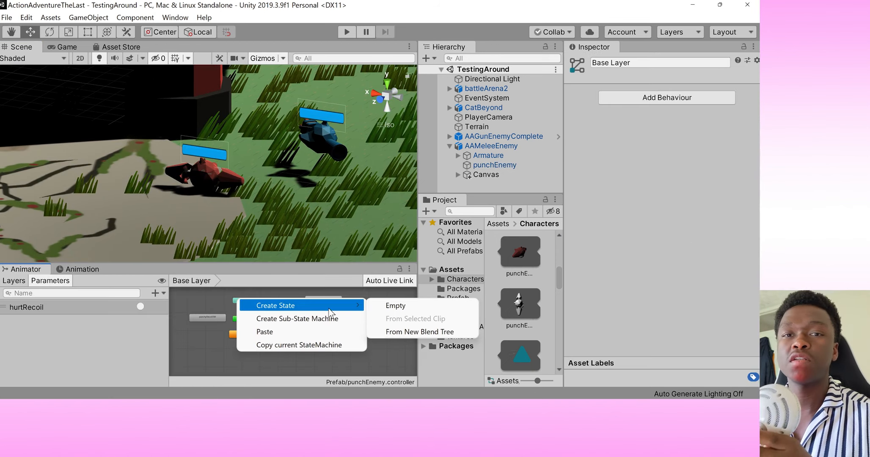
# Create a transition from Any State to the punchyRecoilRW state in the punchEnemy animator controller.
pyautogui.click(194, 309)
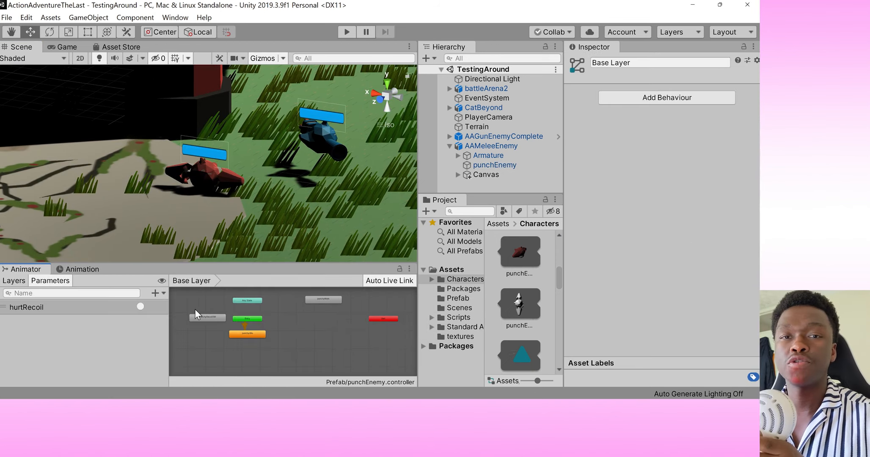
pyautogui.rightClick(248, 303)
pyautogui.click(256, 299)
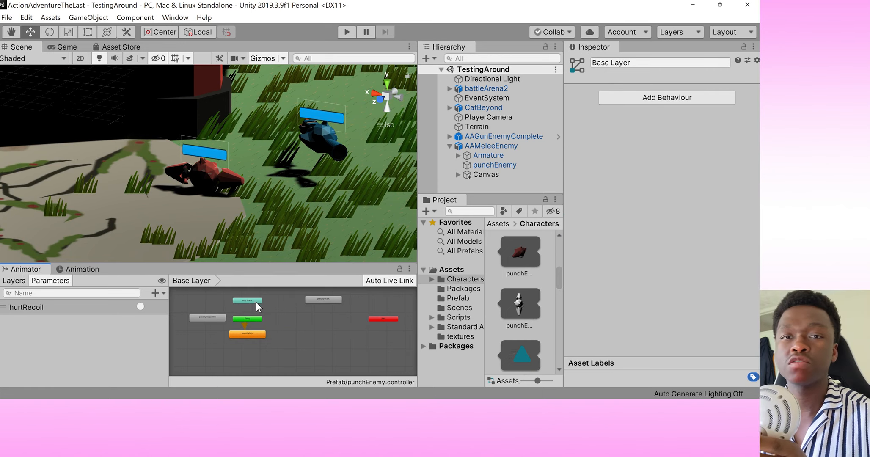
pyautogui.rightClick(250, 301)
pyautogui.click(279, 308)
pyautogui.click(199, 321)
# Create a transition from the punchyRecoilRW state back to punchyIdle.
pyautogui.rightClick(217, 319)
pyautogui.click(237, 326)
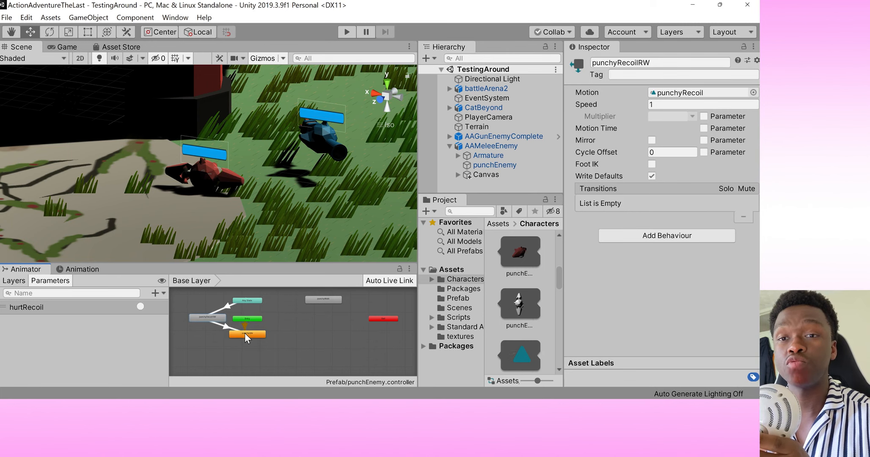
pyautogui.click(245, 334)
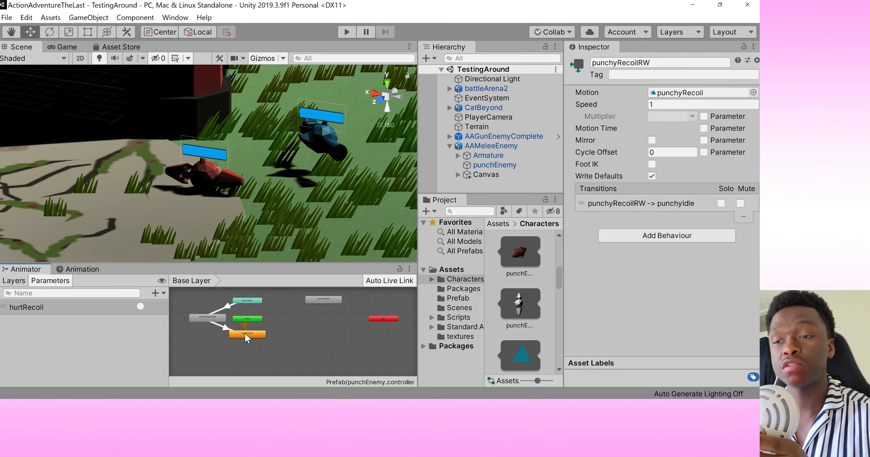
# Add the hurtRecoil trigger as the condition of the AnyState -> punchyRecoilRW transition.
pyautogui.click(227, 306)
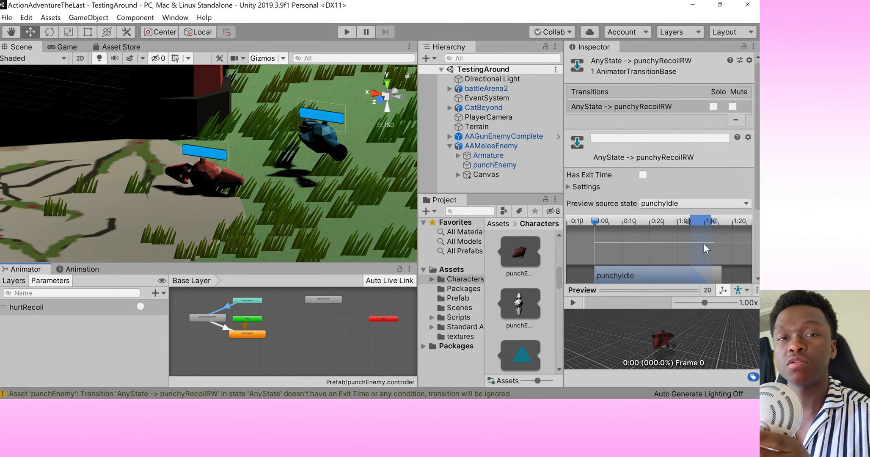
pyautogui.scroll(-3, 699, 182)
pyautogui.scroll(-1, 699, 181)
pyautogui.click(719, 247)
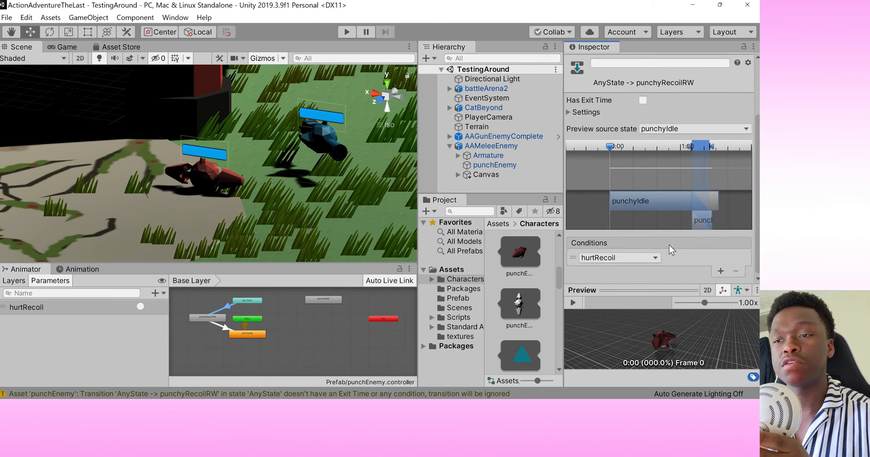
# Run the game, bring the cat character to the red melee enemy and attack it to test its recoil animation.
pyautogui.click(352, 37)
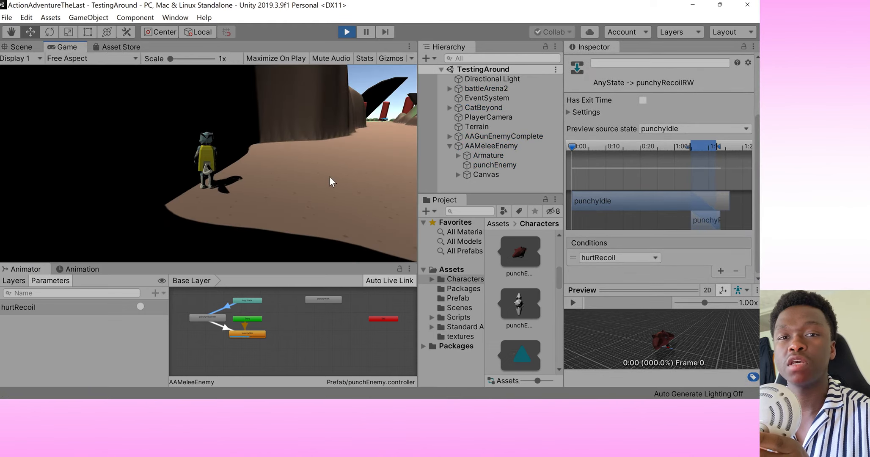
pyautogui.press('w')
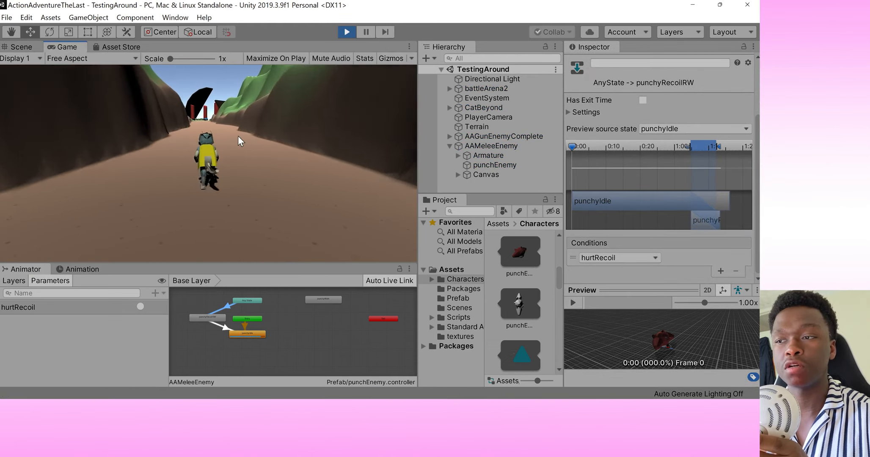
pyautogui.press('space')
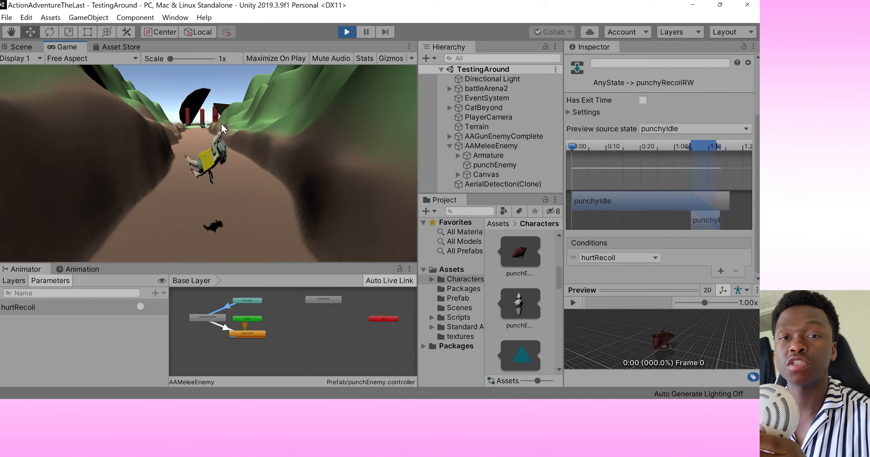
pyautogui.press('space')
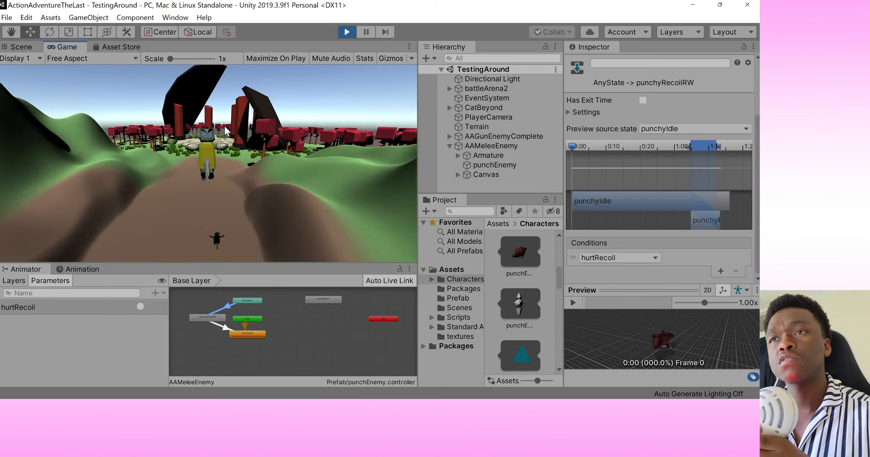
pyautogui.click(237, 134)
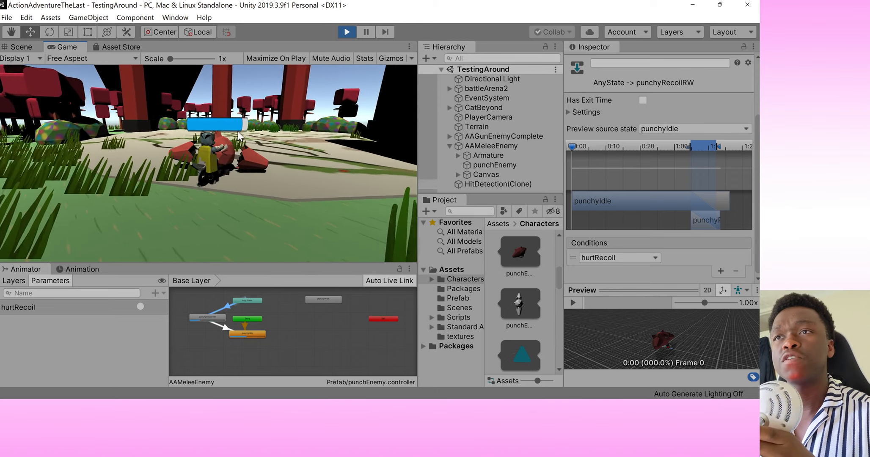
pyautogui.click(238, 133)
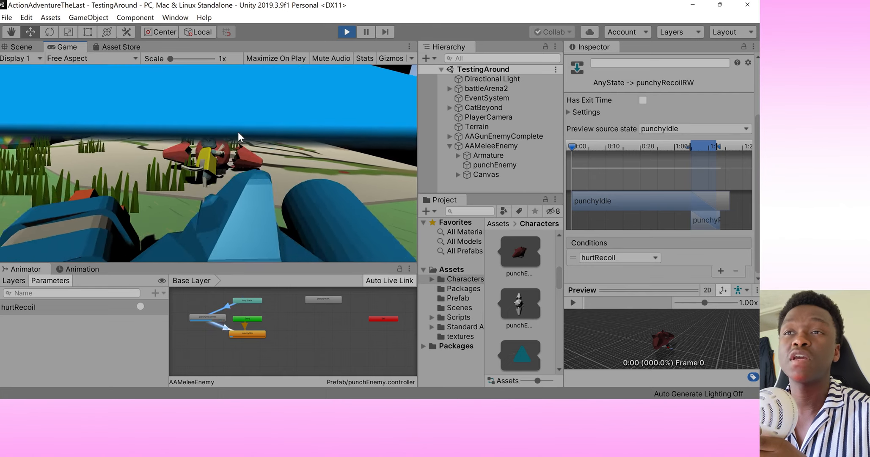
pyautogui.click(237, 132)
# Attack the blue gun enemy to compare its hurt reaction, and end the play test.
pyautogui.press('d')
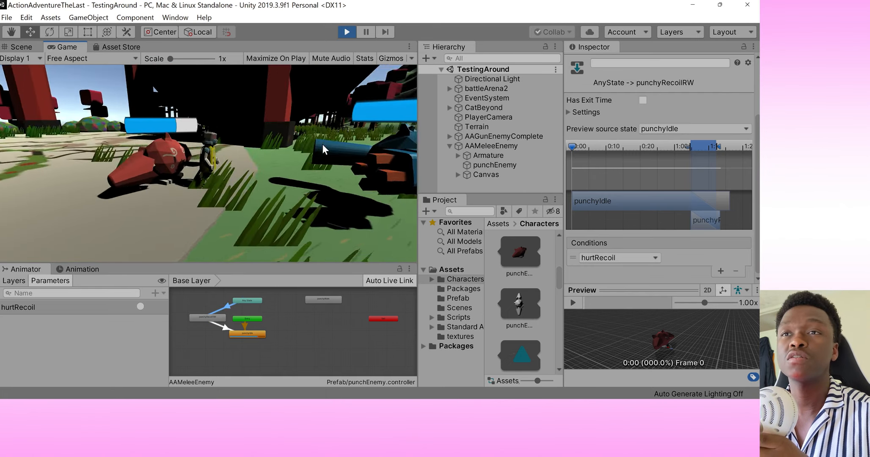
pyautogui.press('a')
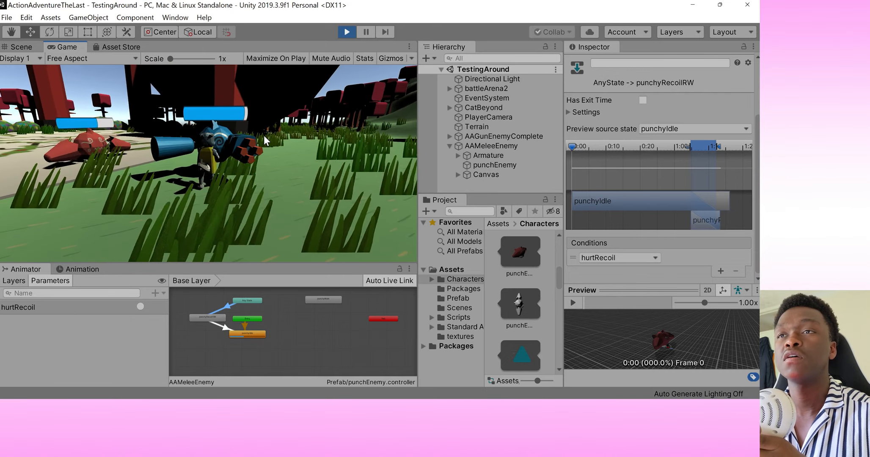
pyautogui.click(264, 135)
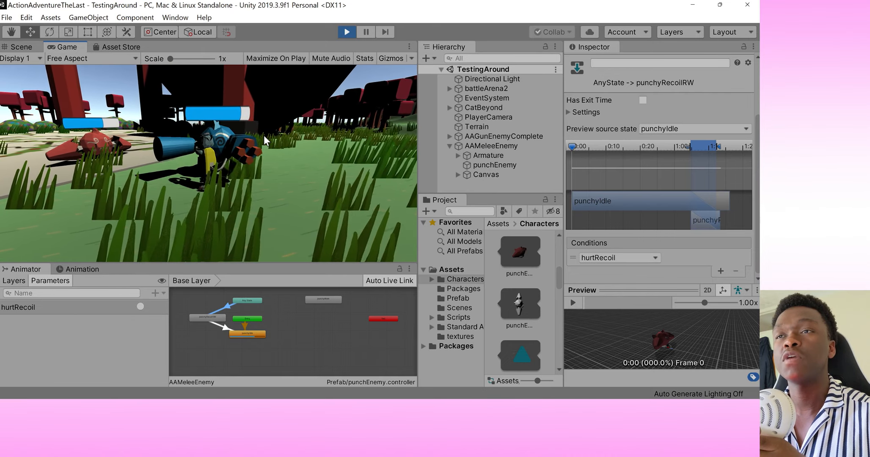
pyautogui.click(263, 136)
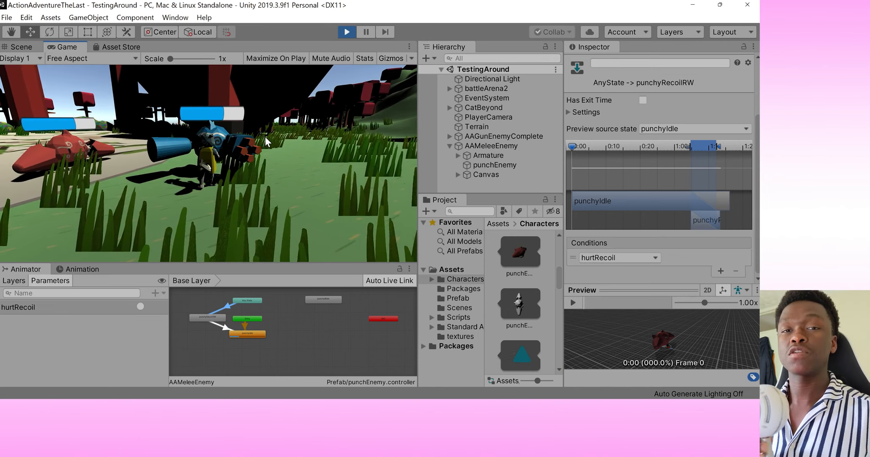
pyautogui.press('a')
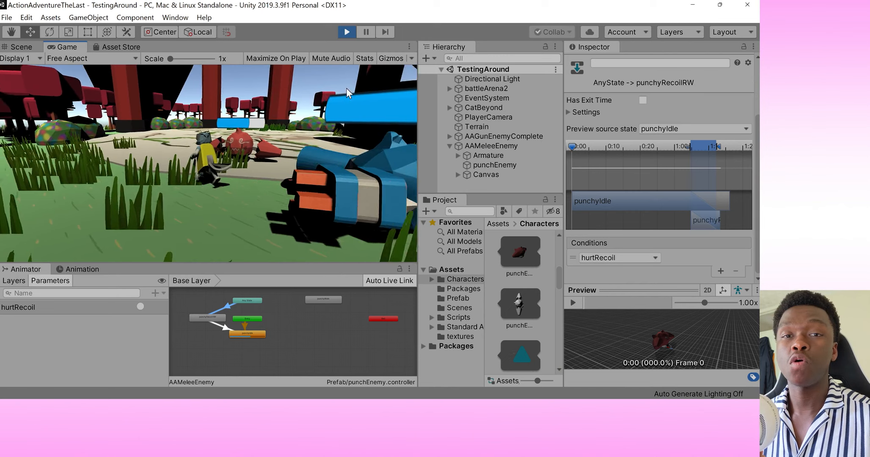
pyautogui.click(341, 31)
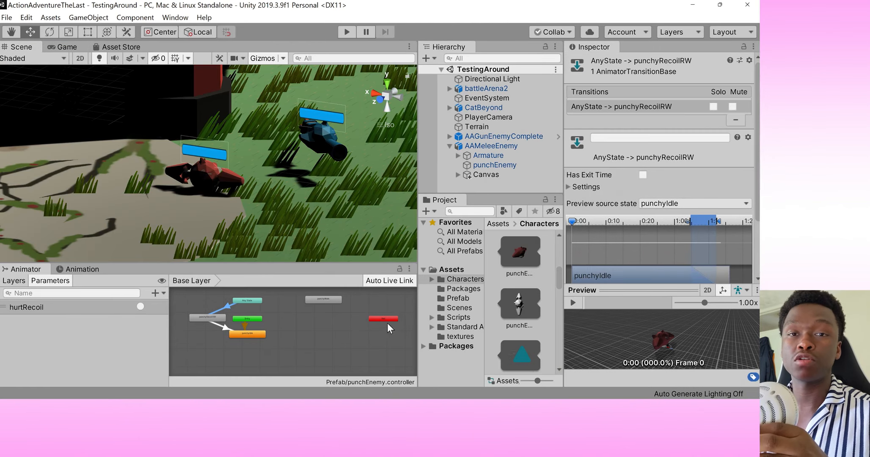